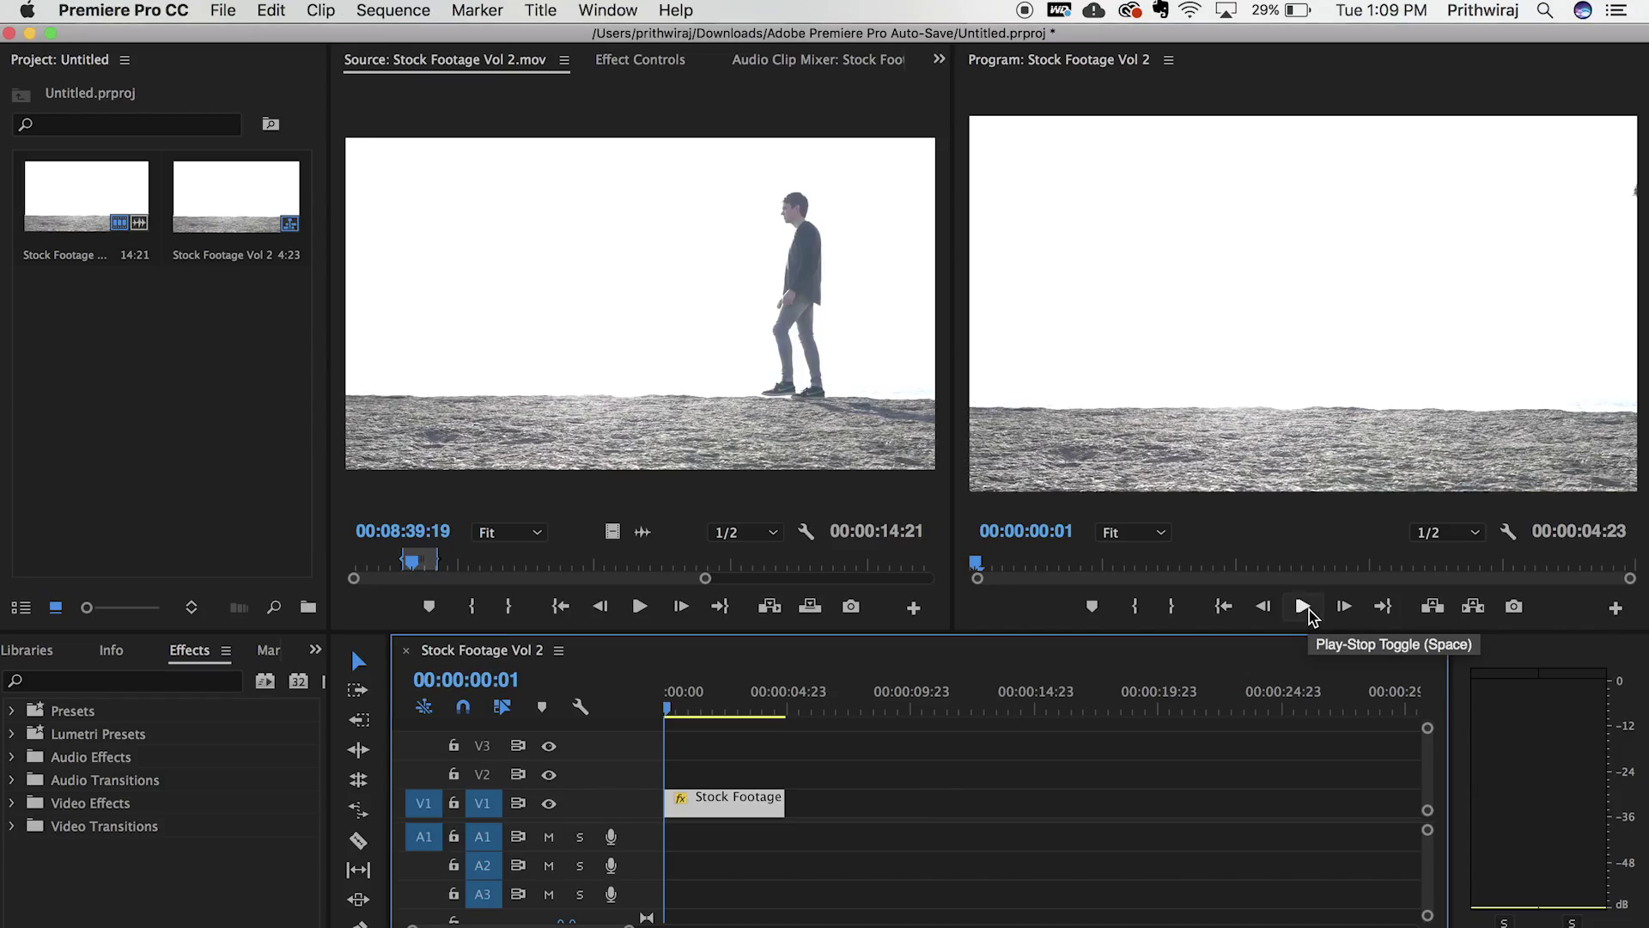
Step: Play the sequence, then park the playhead at 00:00:00:21 with the timeline zoomed in
{"action": "left_click", "coordinate": [1303, 608]}
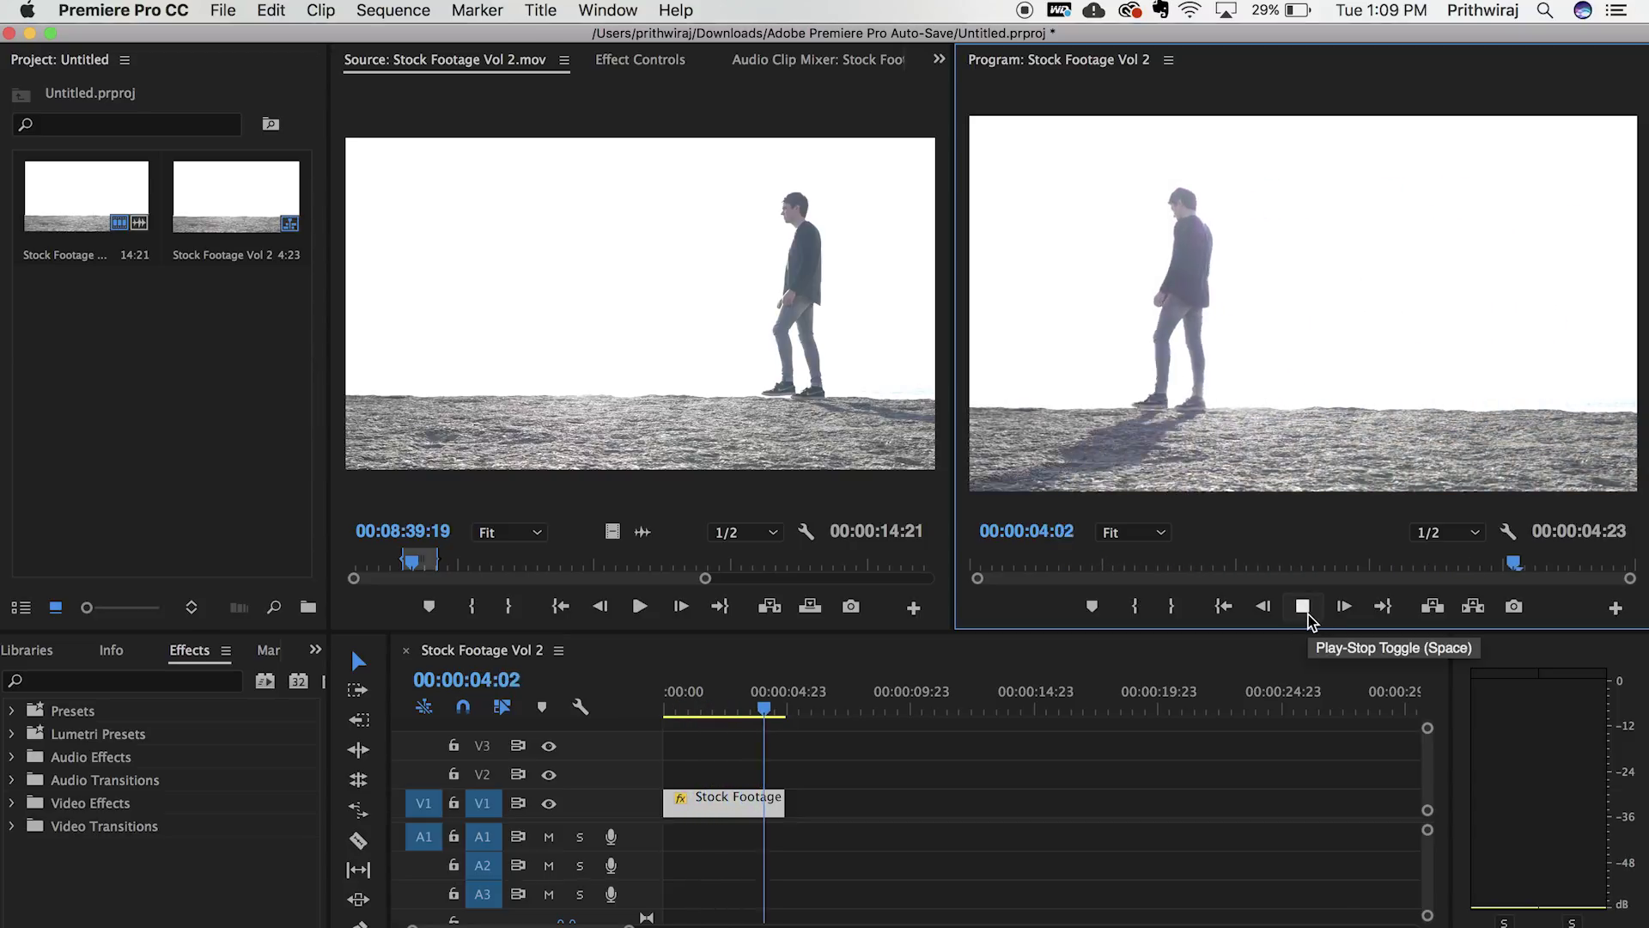
{"action": "left_click", "coordinate": [1303, 607]}
{"action": "left_click_drag", "start_coordinate": [770, 709], "coordinate": [681, 709]}
{"action": "key", "text": "="}
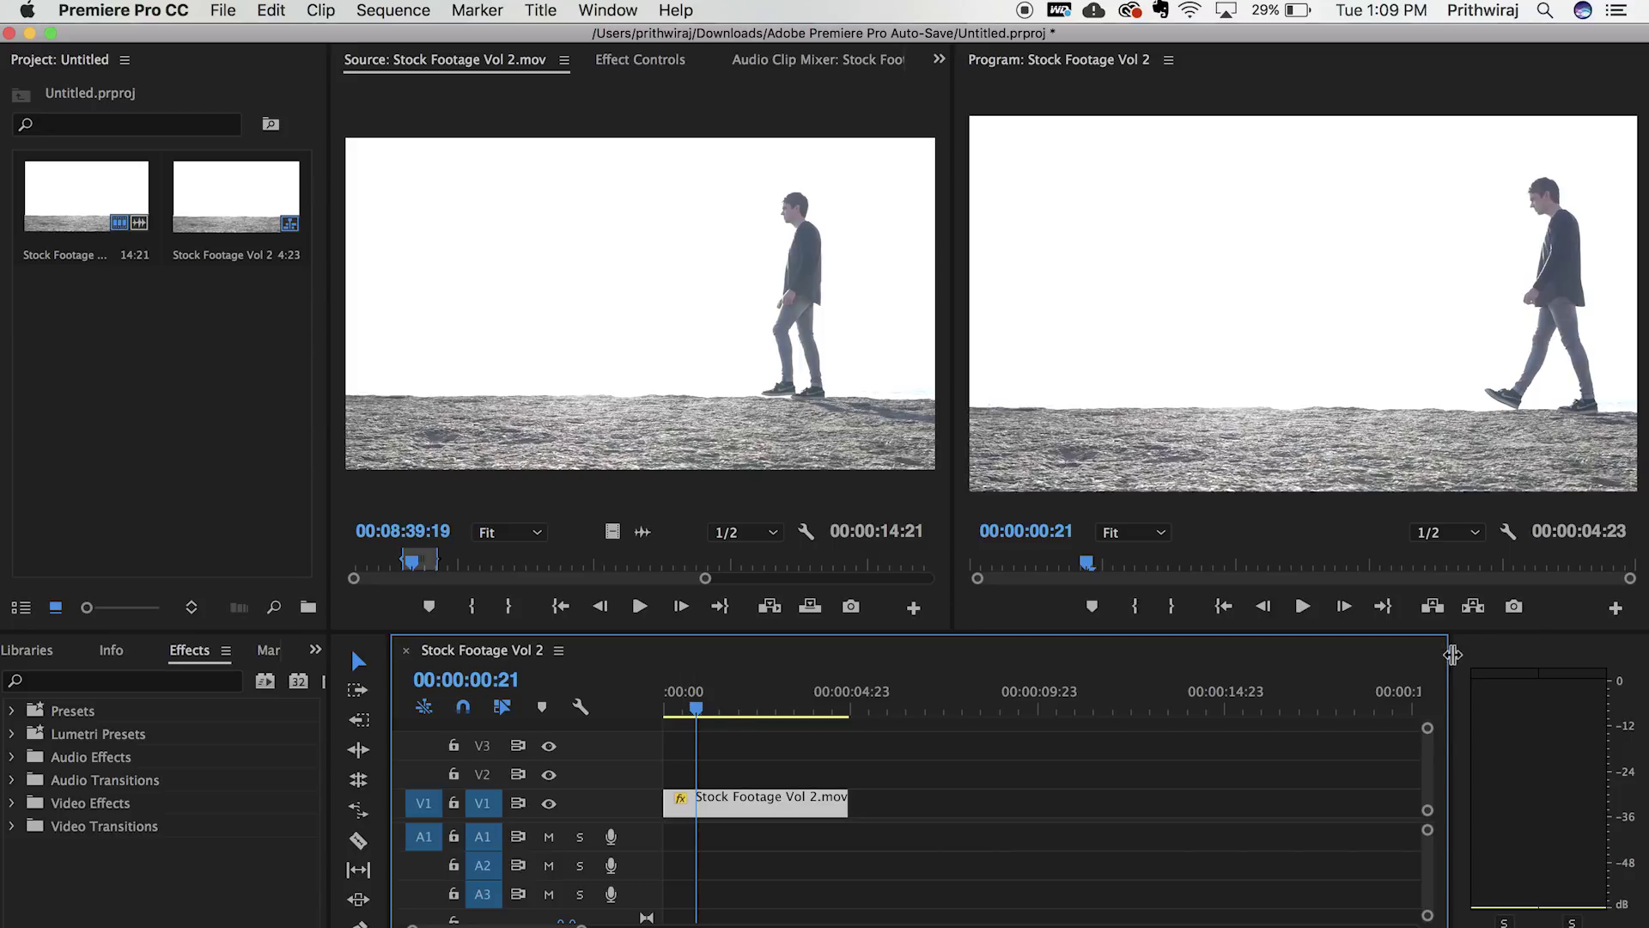
Step: Export the current frame as a DPX still imported into the project, and drag it toward V2
{"action": "left_click", "coordinate": [1515, 607]}
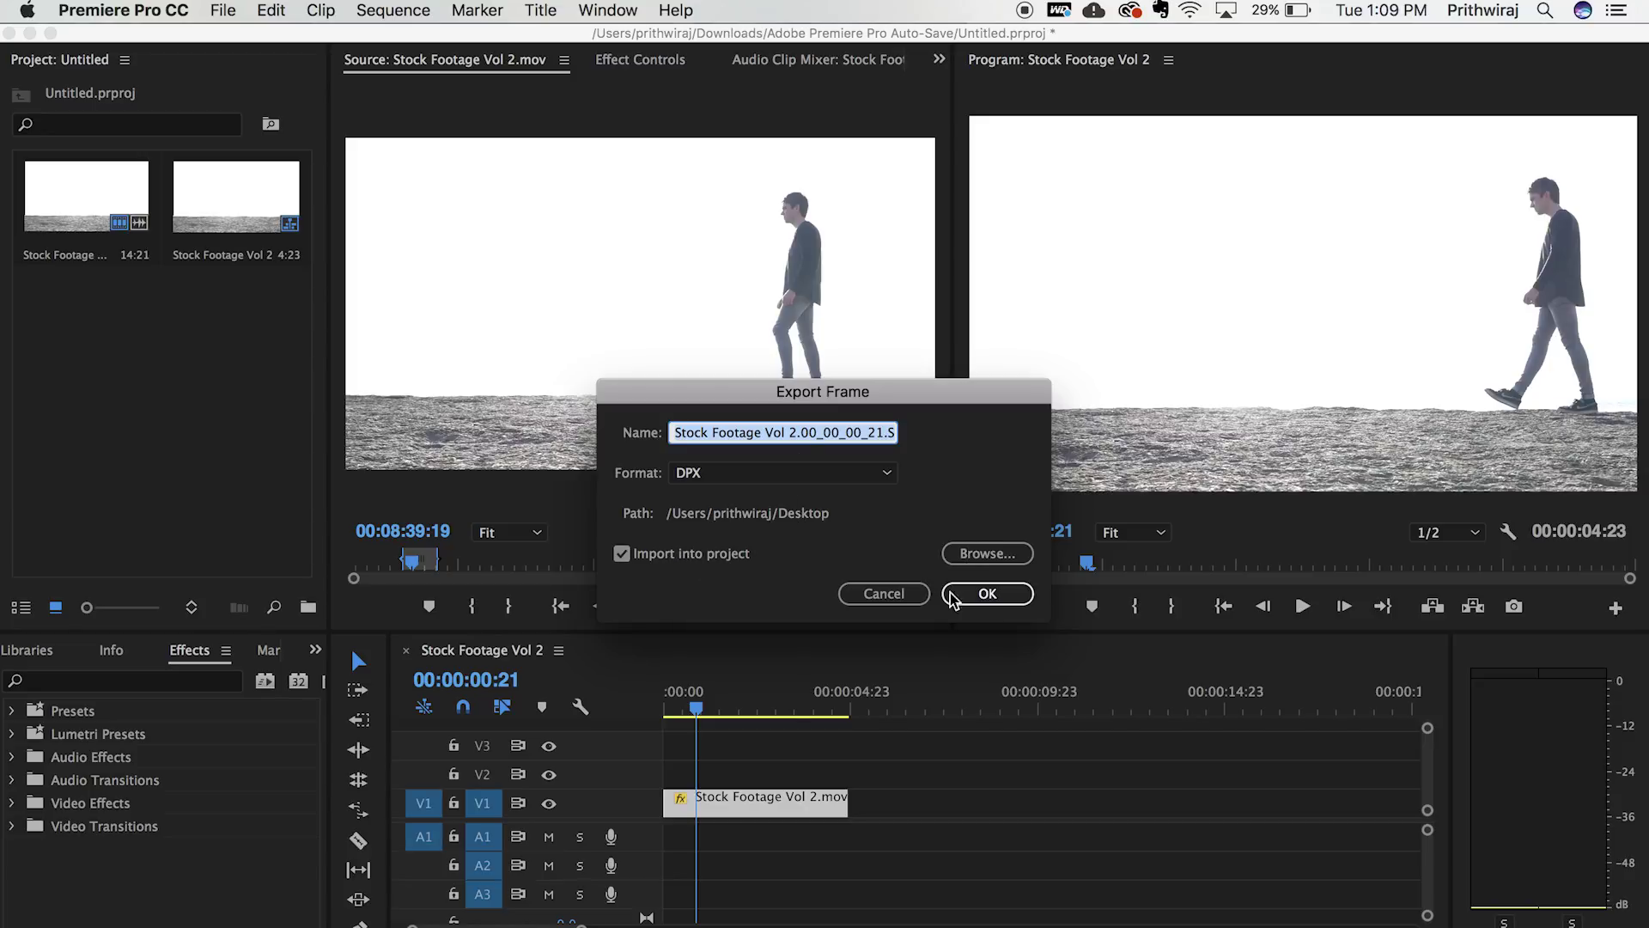
{"action": "left_click", "coordinate": [1010, 606]}
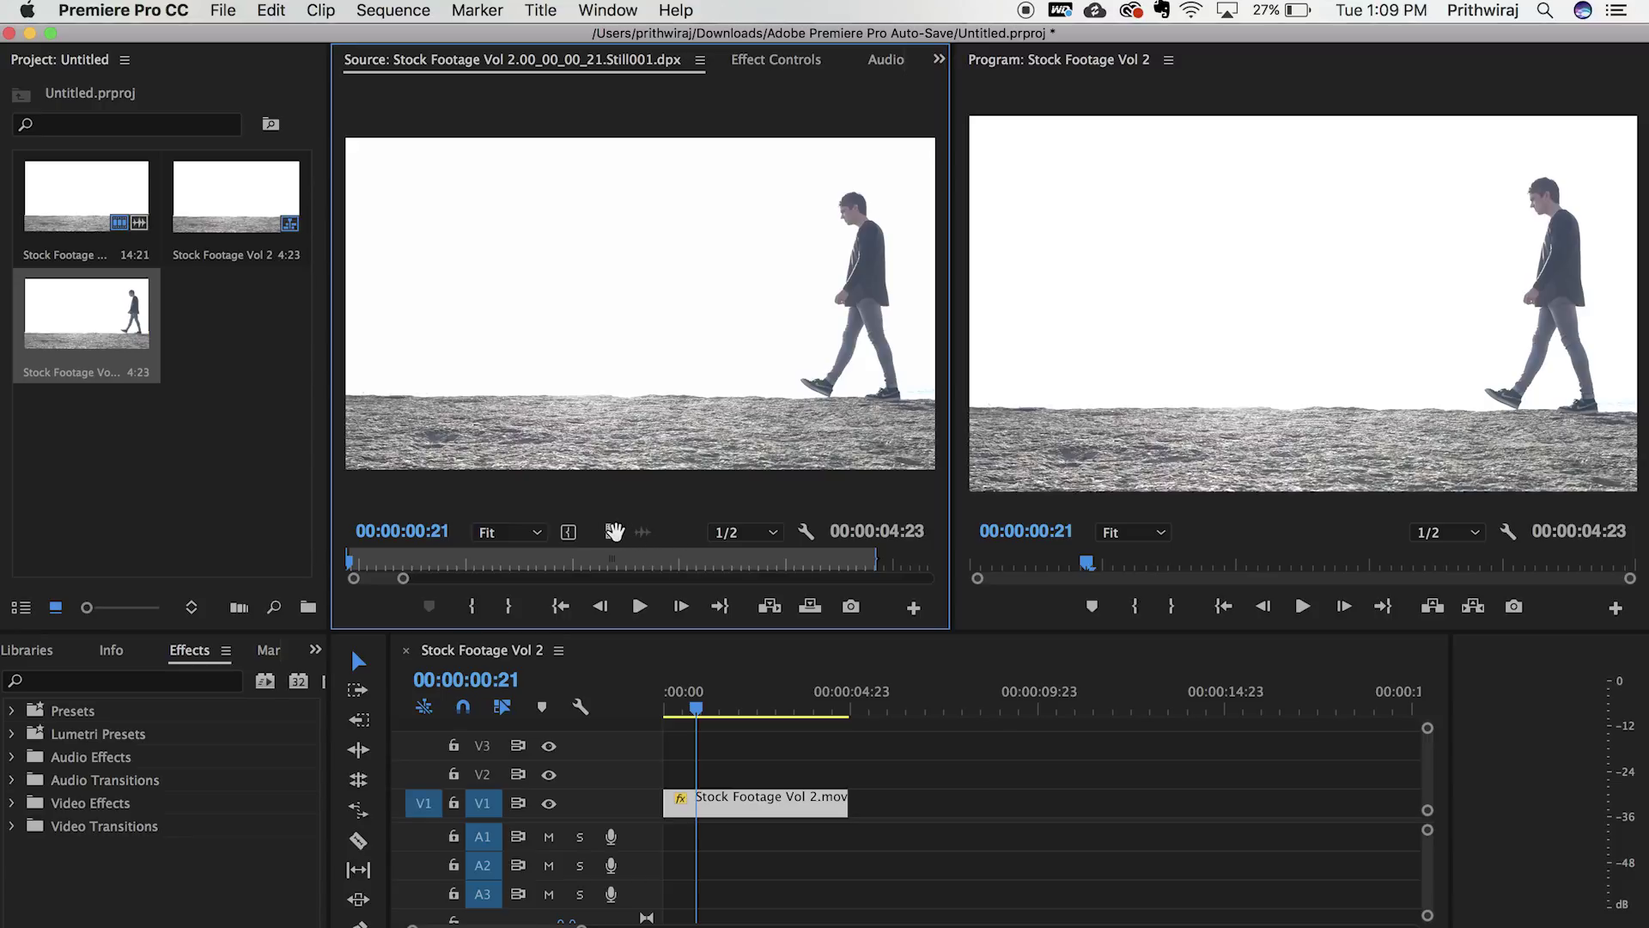
{"action": "left_click_drag", "start_coordinate": [706, 702], "coordinate": [638, 785]}
Step: Add an Opacity mask to the V2 still, then send the still to Photoshop with Edit in Adobe Photoshop
{"action": "left_click", "coordinate": [454, 370]}
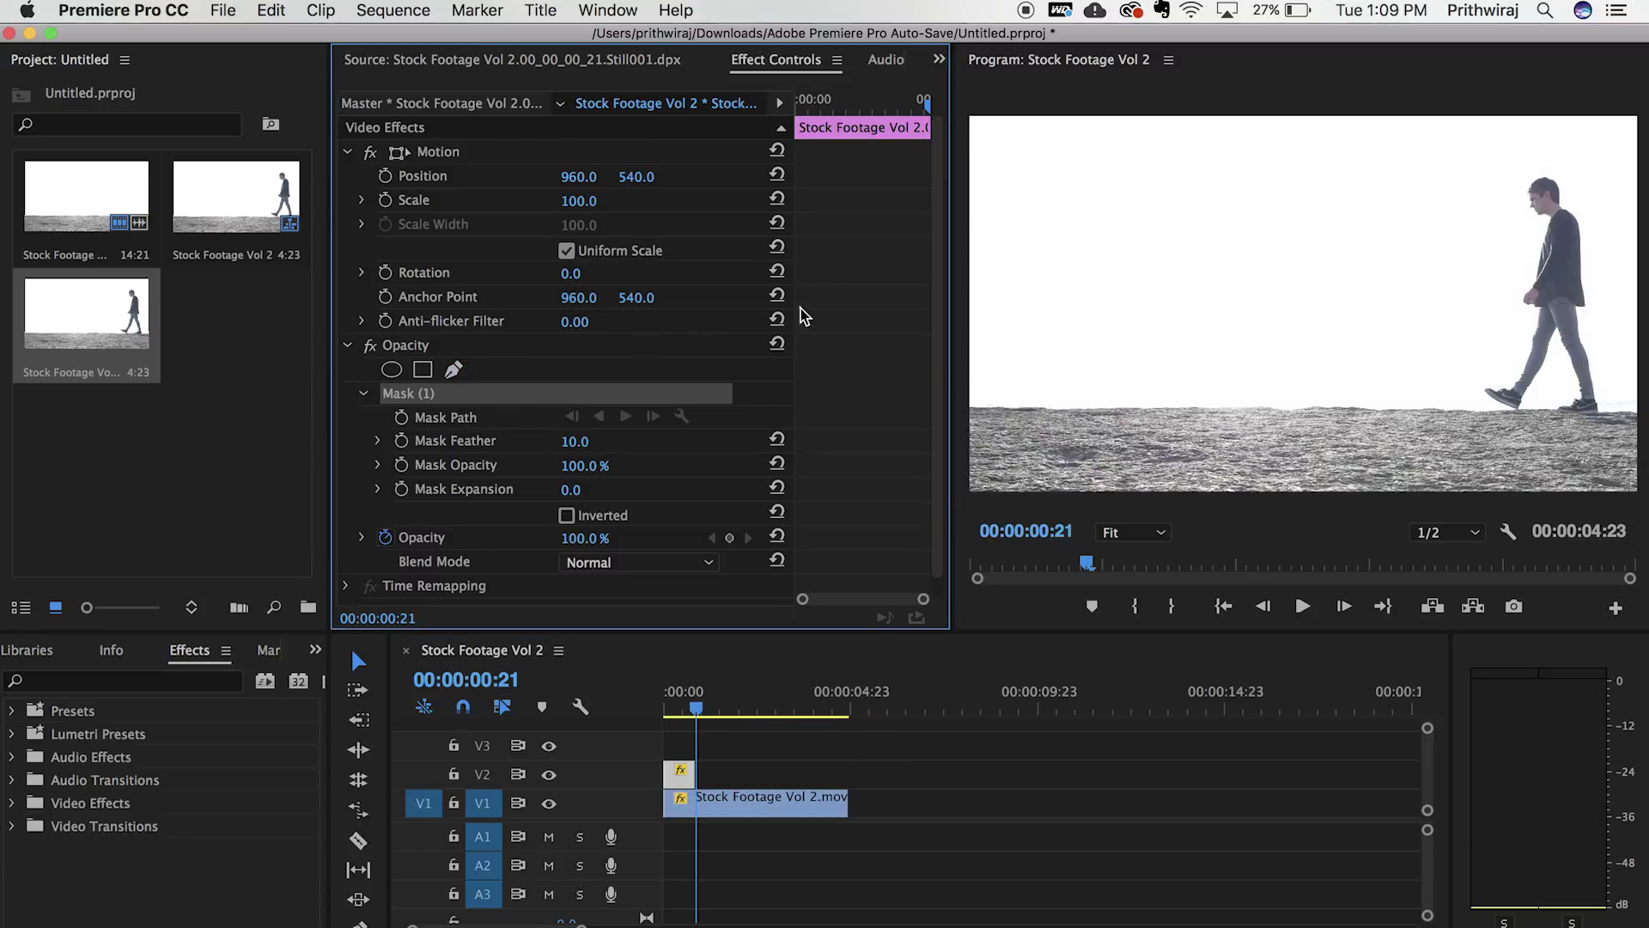
{"action": "left_click", "coordinate": [1068, 67]}
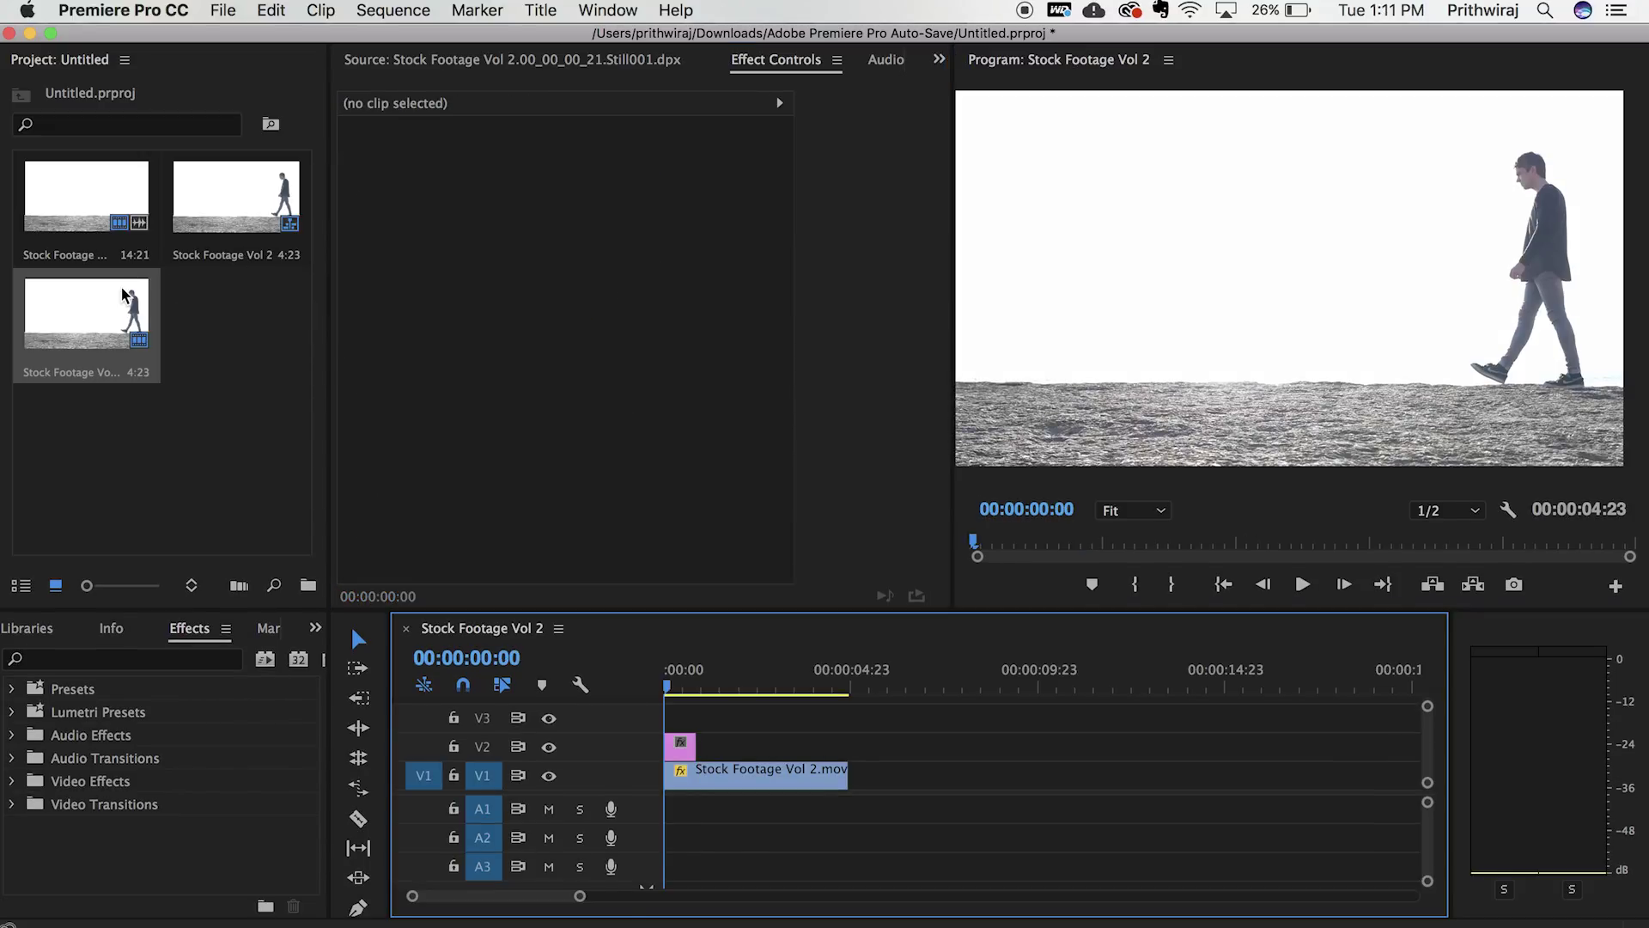
{"action": "right_click", "coordinate": [126, 295]}
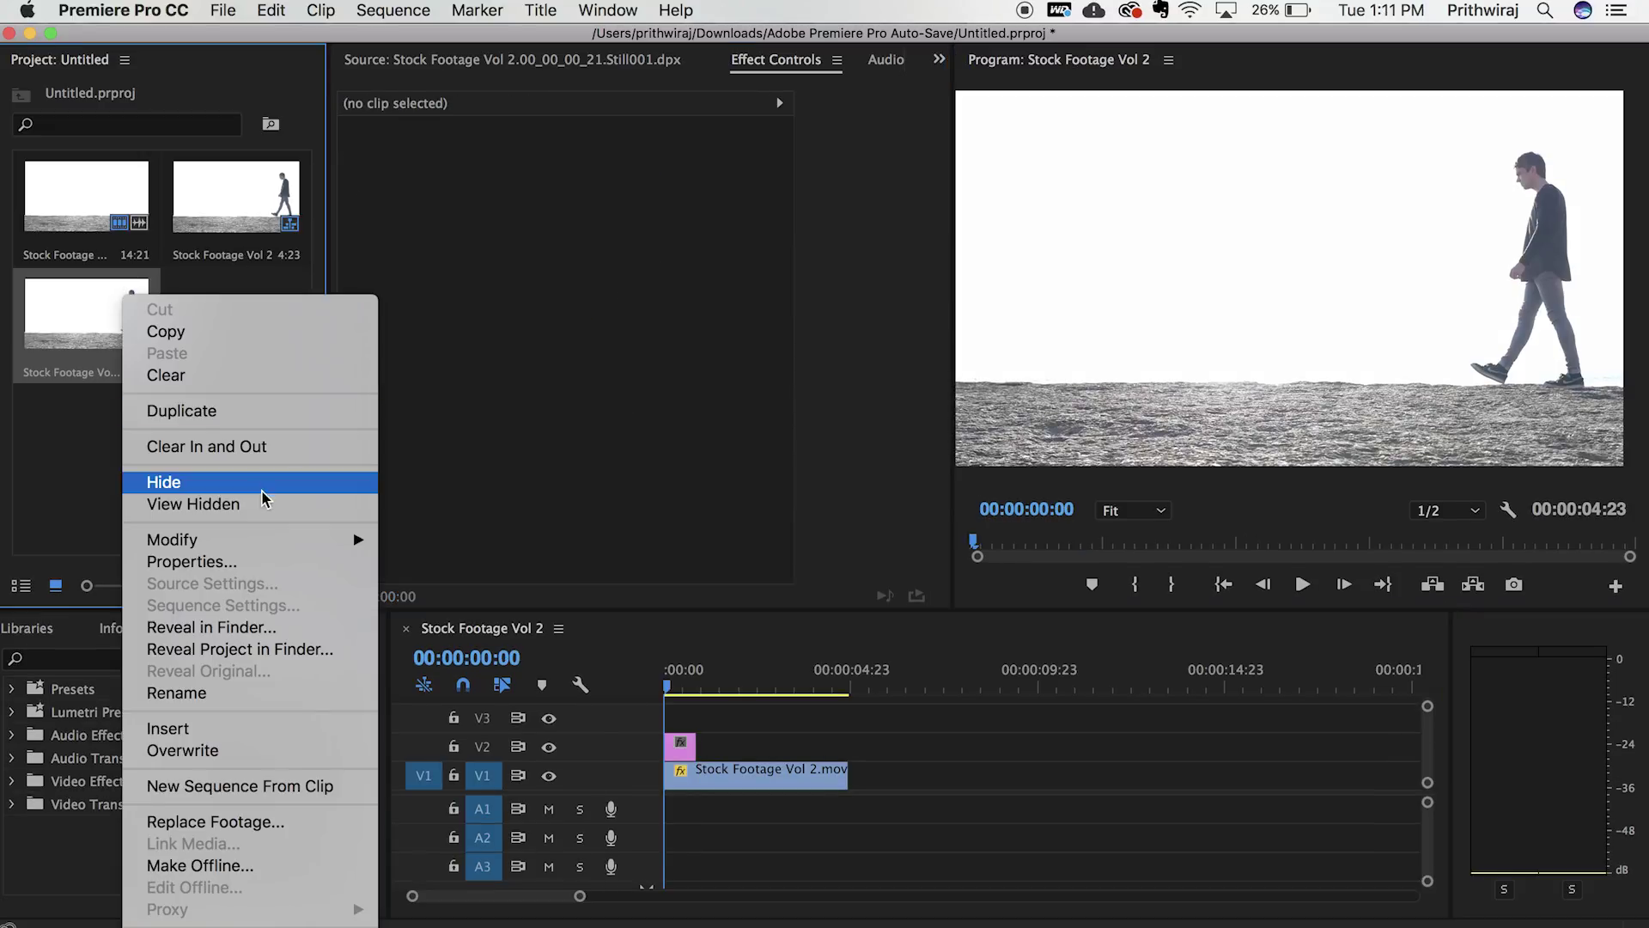
{"action": "scroll", "coordinate": [310, 889], "scroll_direction": "down", "scroll_amount": 5}
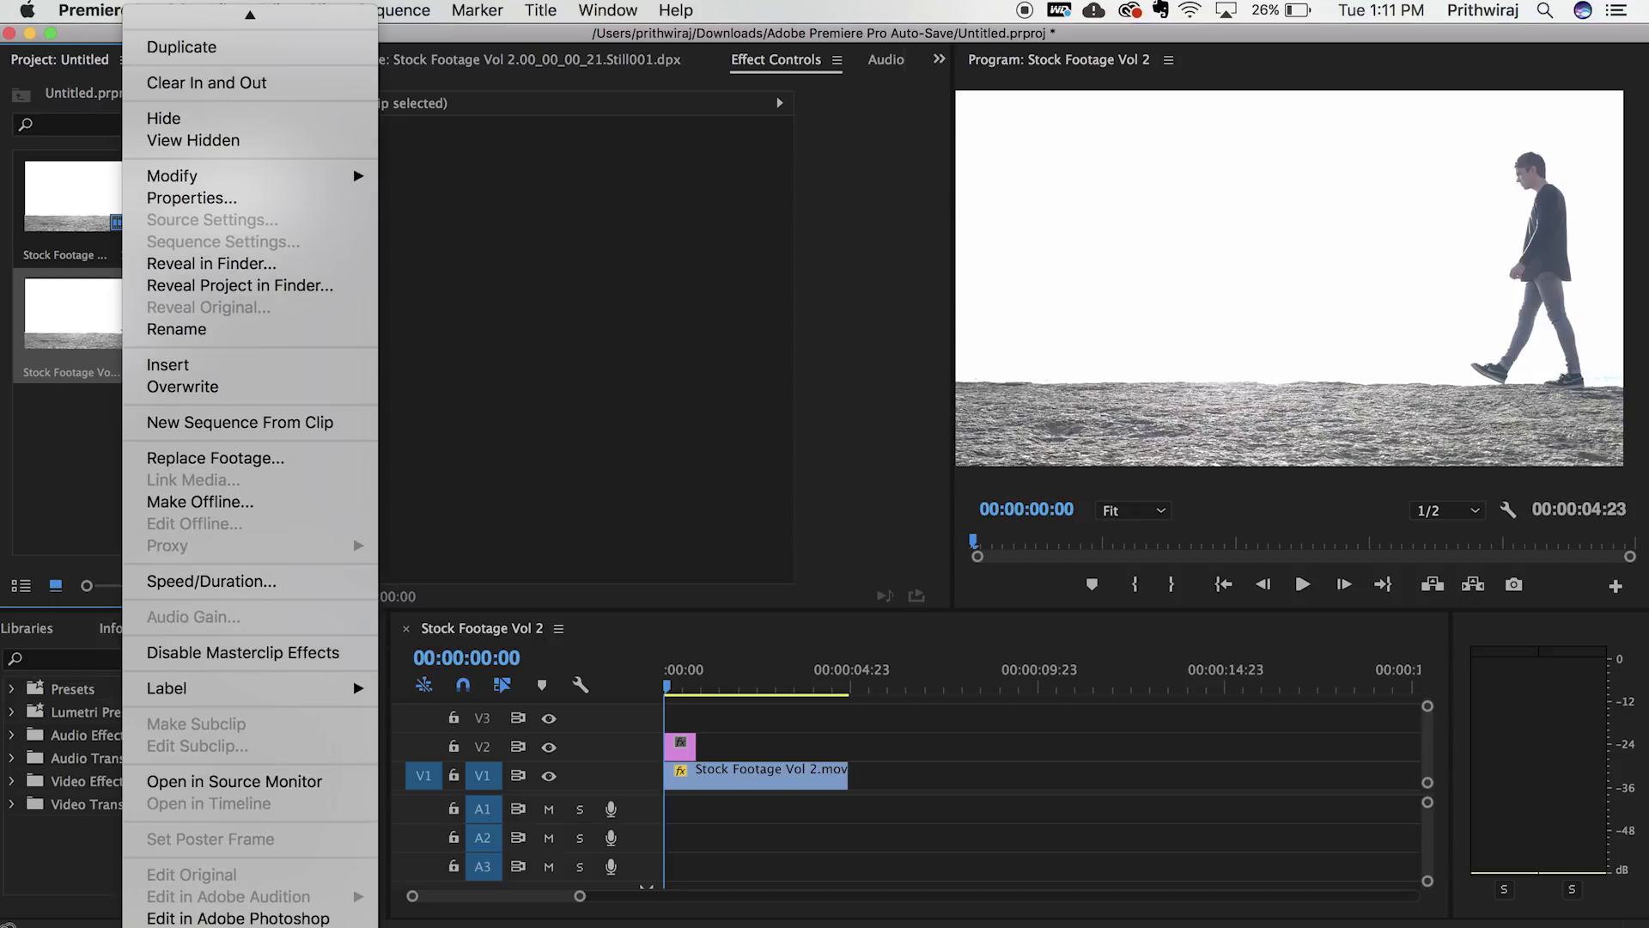
{"action": "left_click", "coordinate": [284, 919]}
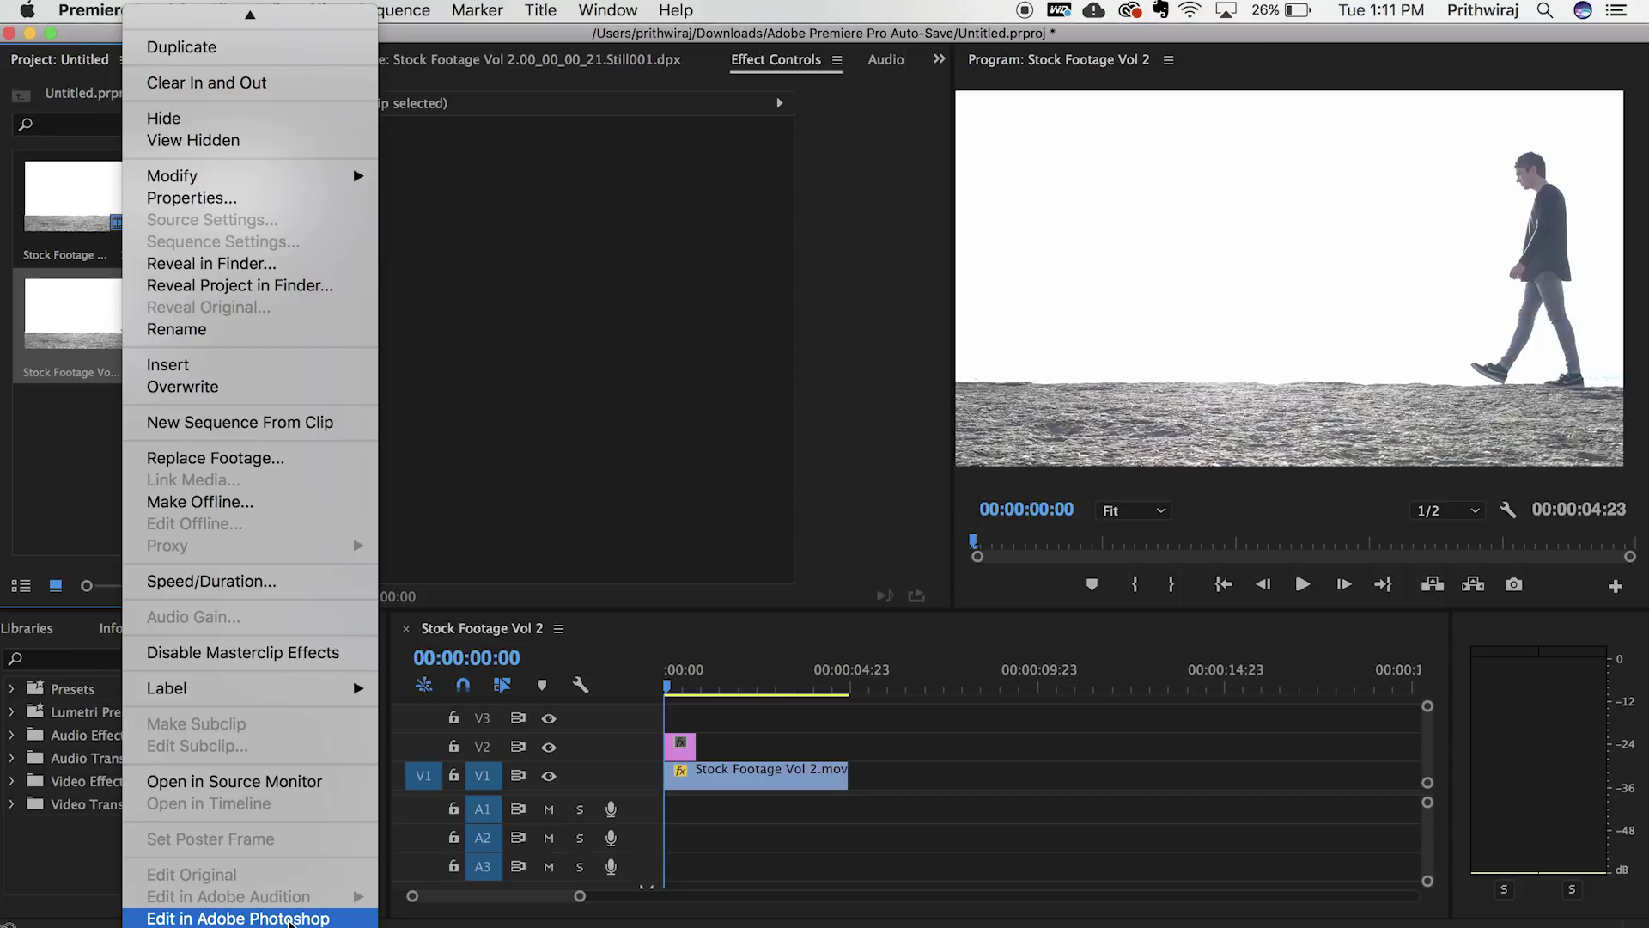
{"action": "left_click", "coordinate": [289, 918]}
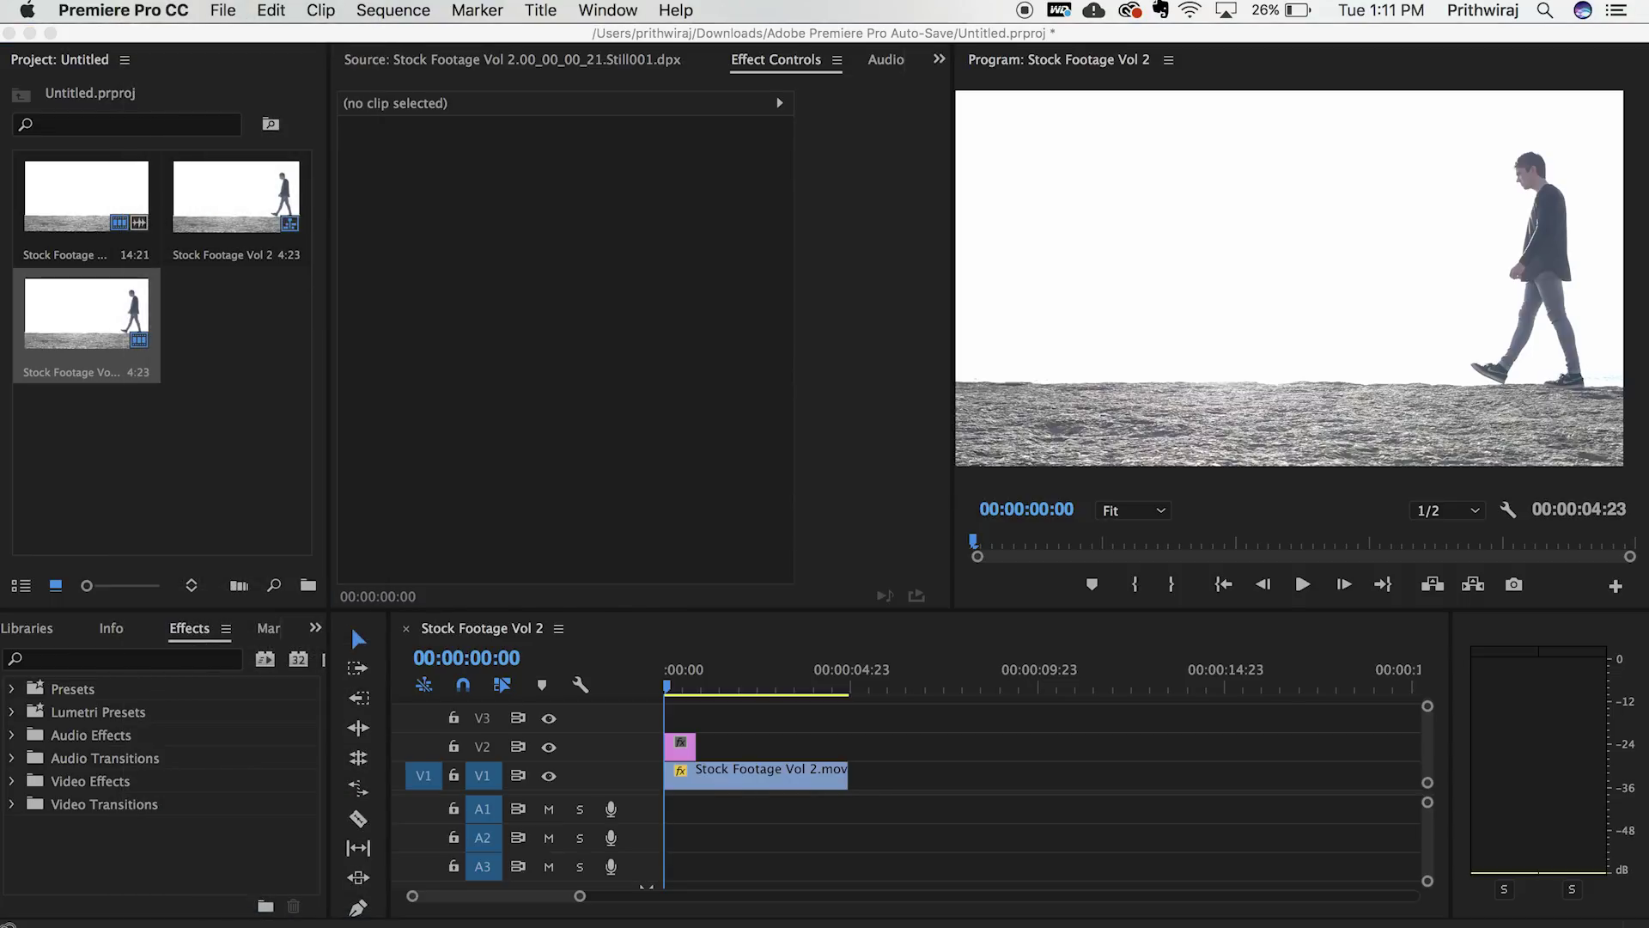
Step: Quick-select the walking man, extending the selection over his right shoe and its sole
{"action": "scroll", "coordinate": [677, 540], "scroll_direction": "down", "scroll_amount": 2}
{"action": "scroll", "coordinate": [676, 539], "scroll_direction": "up", "scroll_amount": 8}
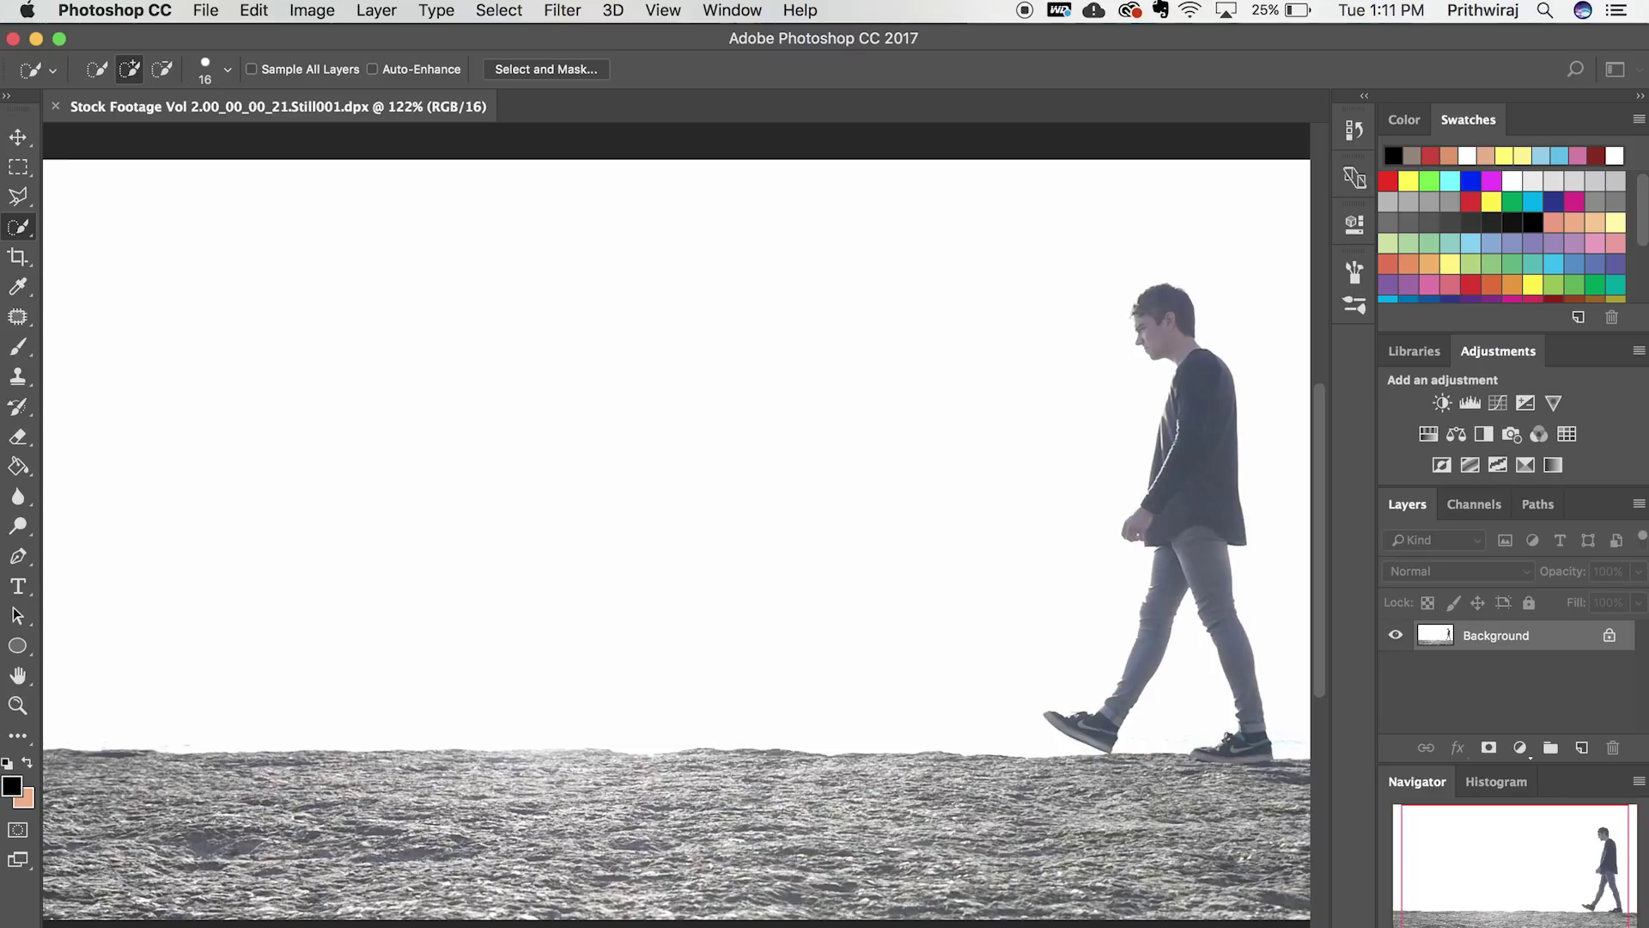
{"action": "left_click_drag", "start_coordinate": [1525, 885], "coordinate": [1566, 812]}
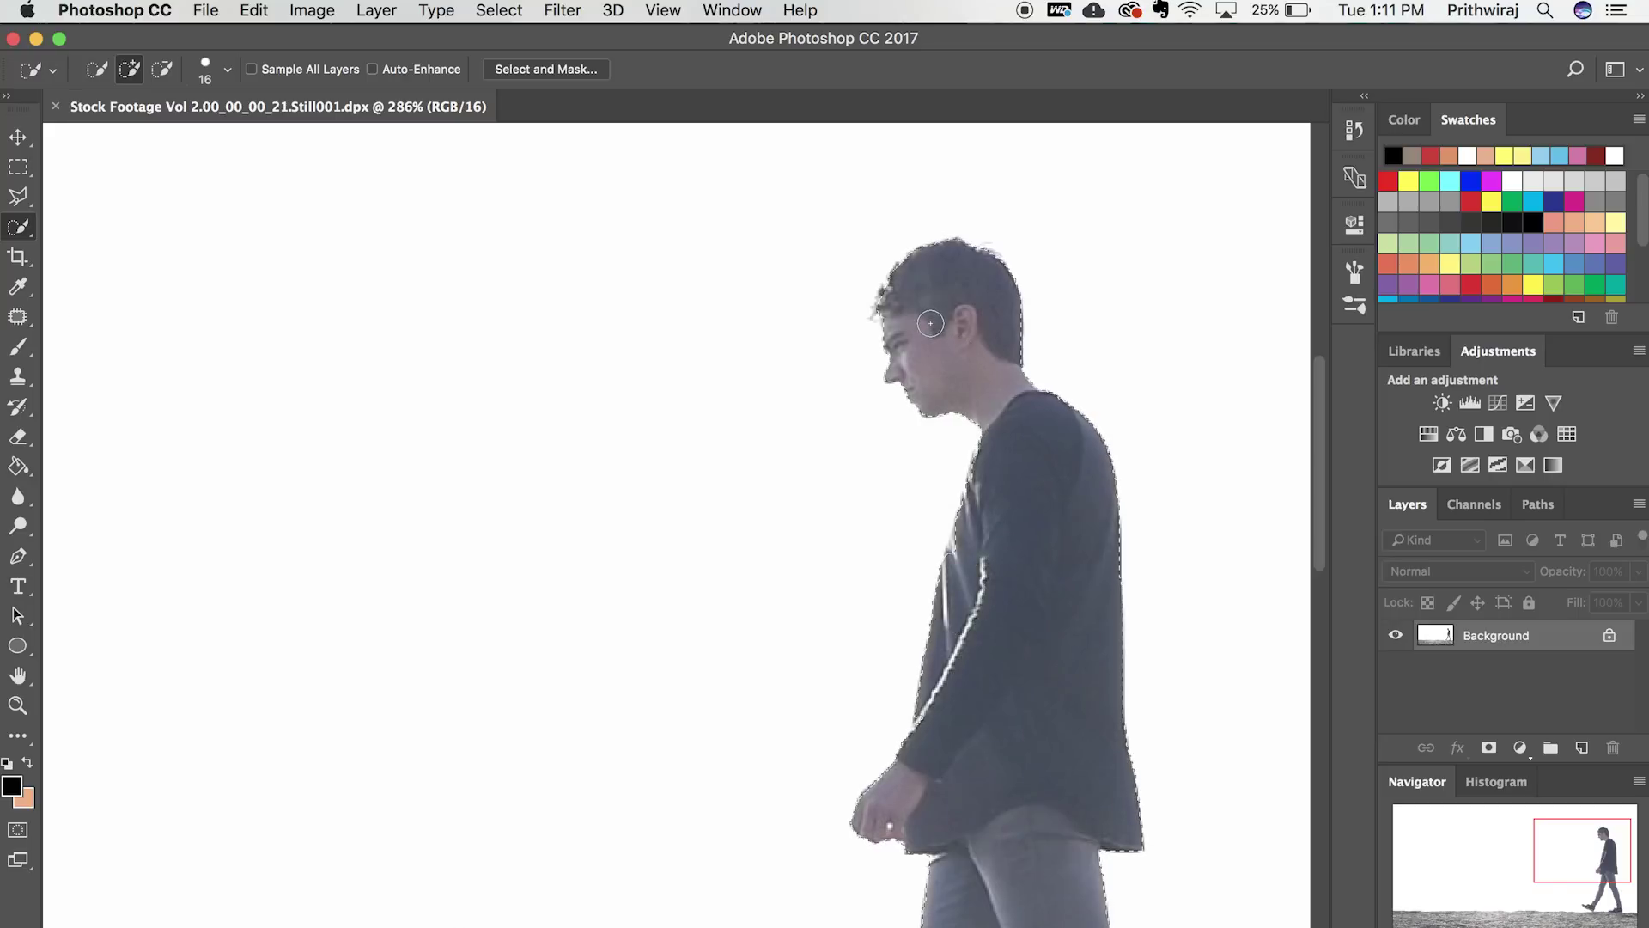
{"action": "scroll", "coordinate": [930, 323], "scroll_direction": "down", "scroll_amount": 10}
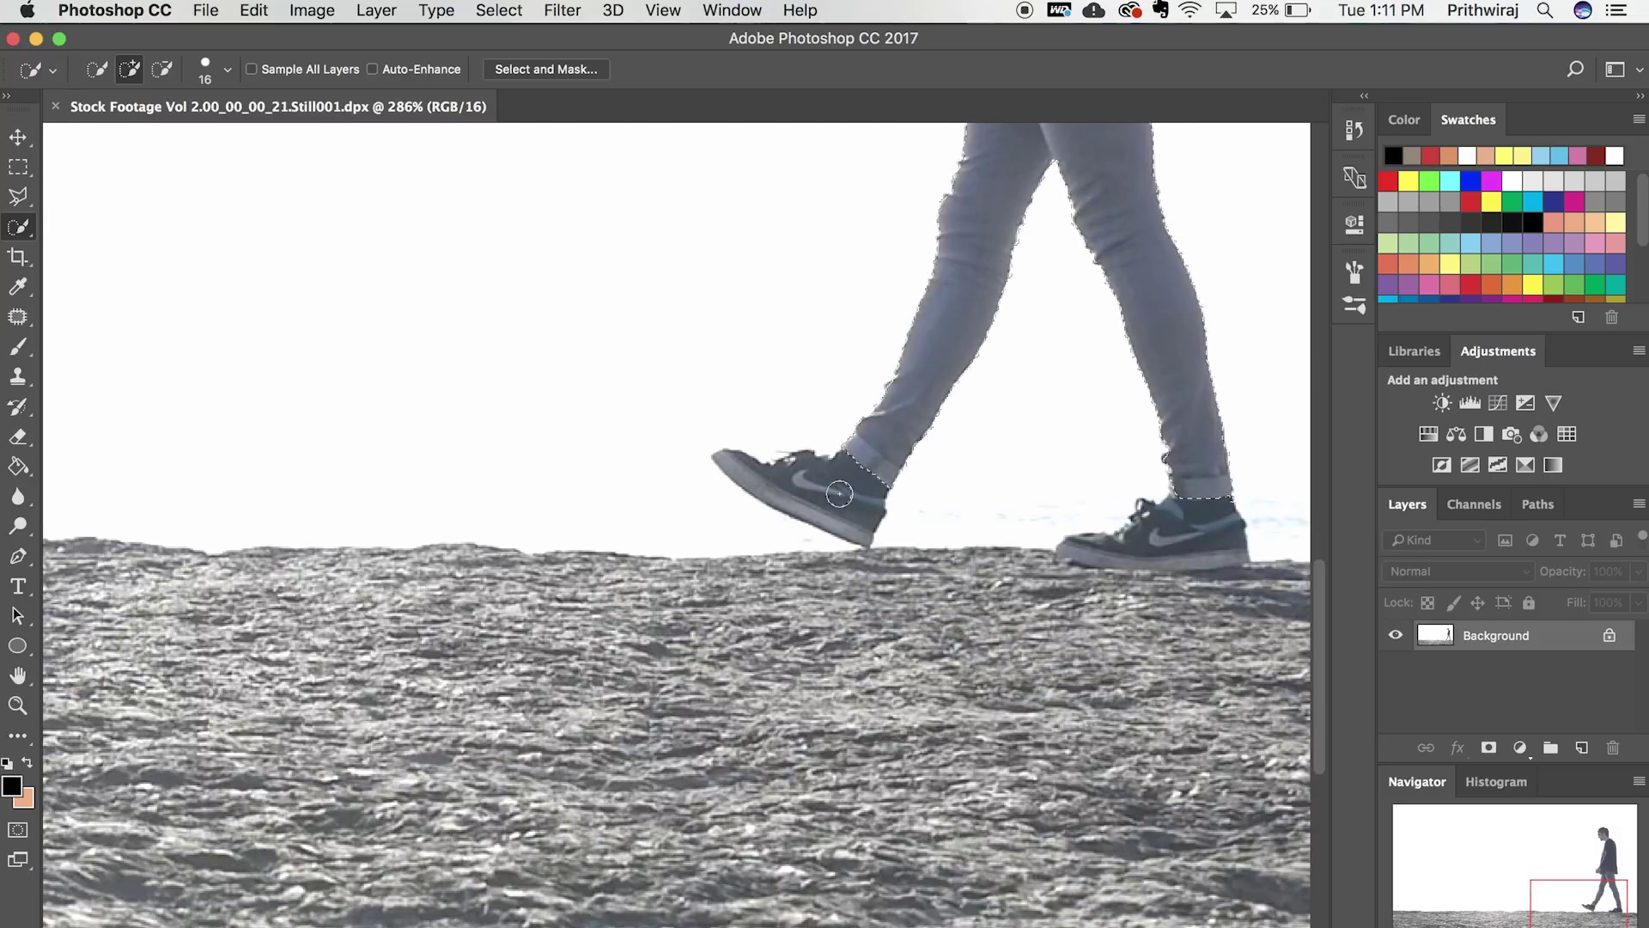
{"action": "left_click_drag", "start_coordinate": [1191, 541], "coordinate": [1129, 540]}
{"action": "left_click", "coordinate": [1098, 546]}
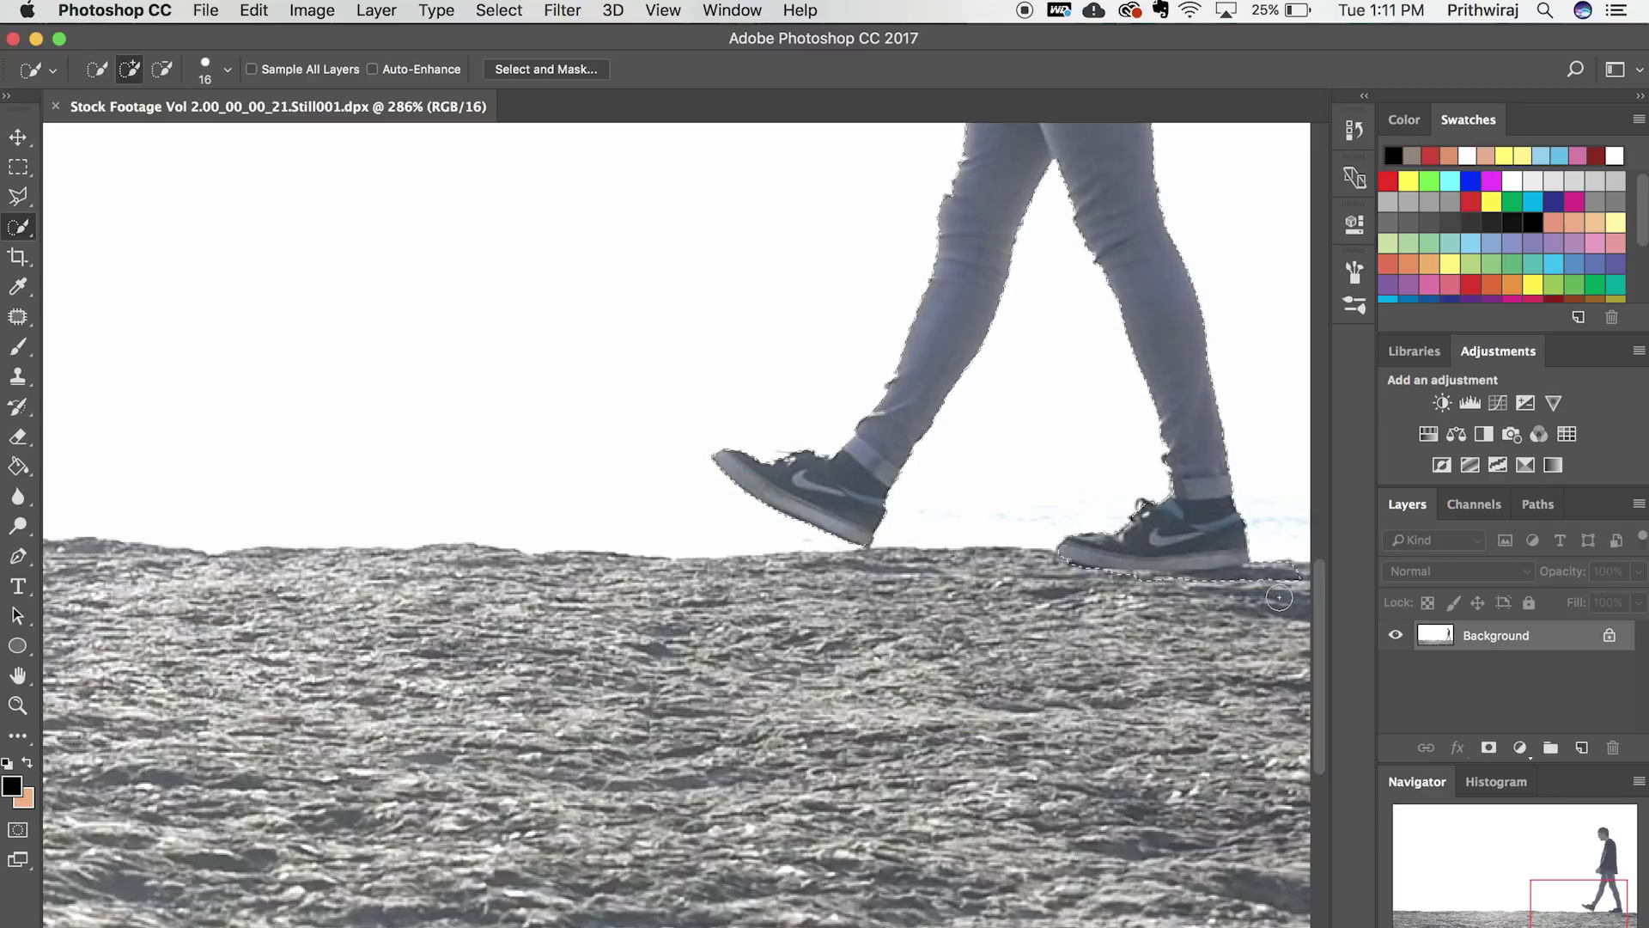
Step: Zoom in on the feet, subtract stray ground by the heel and toe, then fit the image
{"action": "scroll", "coordinate": [1581, 906], "scroll_direction": "up", "scroll_amount": 5}
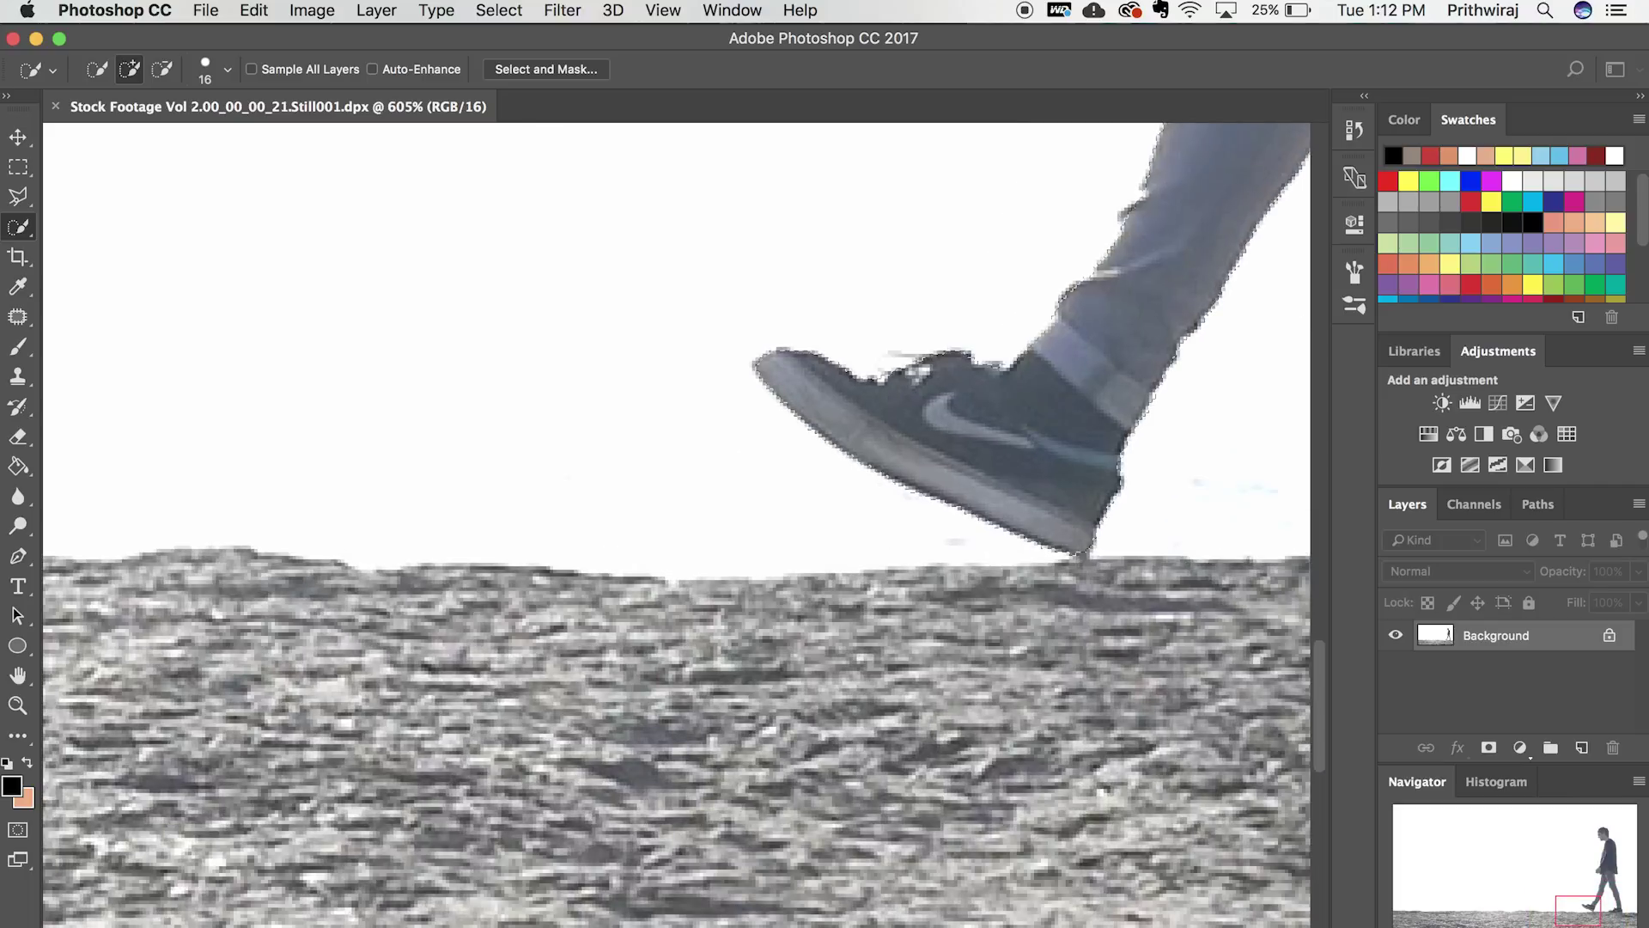
{"action": "left_click_drag", "start_coordinate": [1585, 906], "coordinate": [1625, 902]}
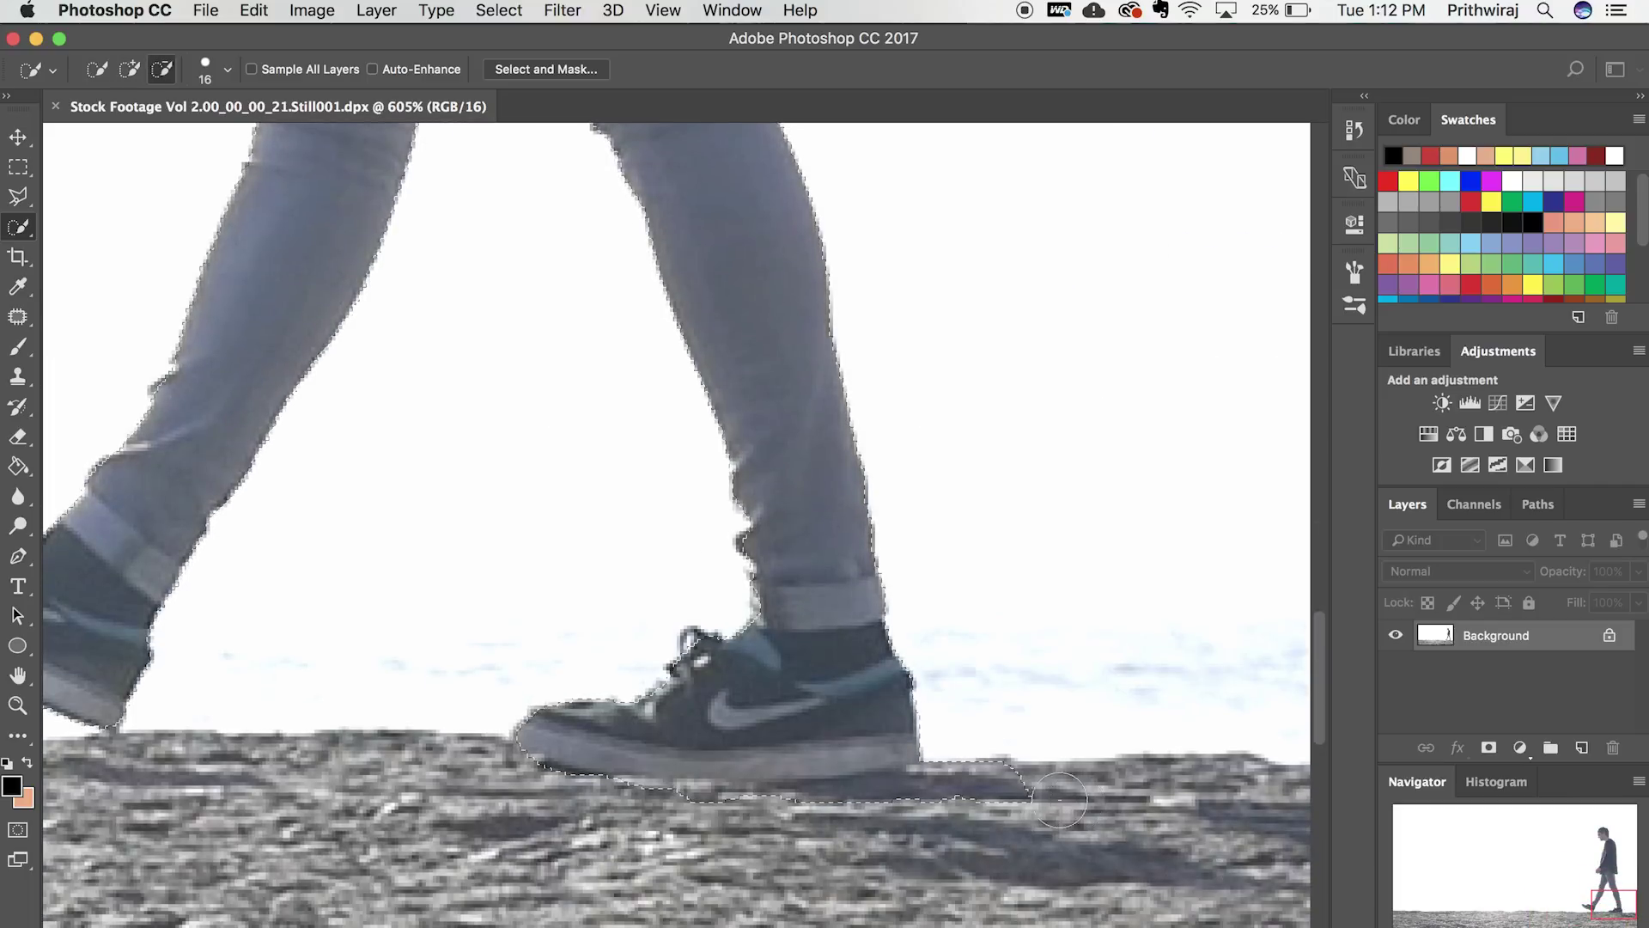
{"action": "left_click_drag", "start_coordinate": [1041, 793], "coordinate": [1011, 783]}
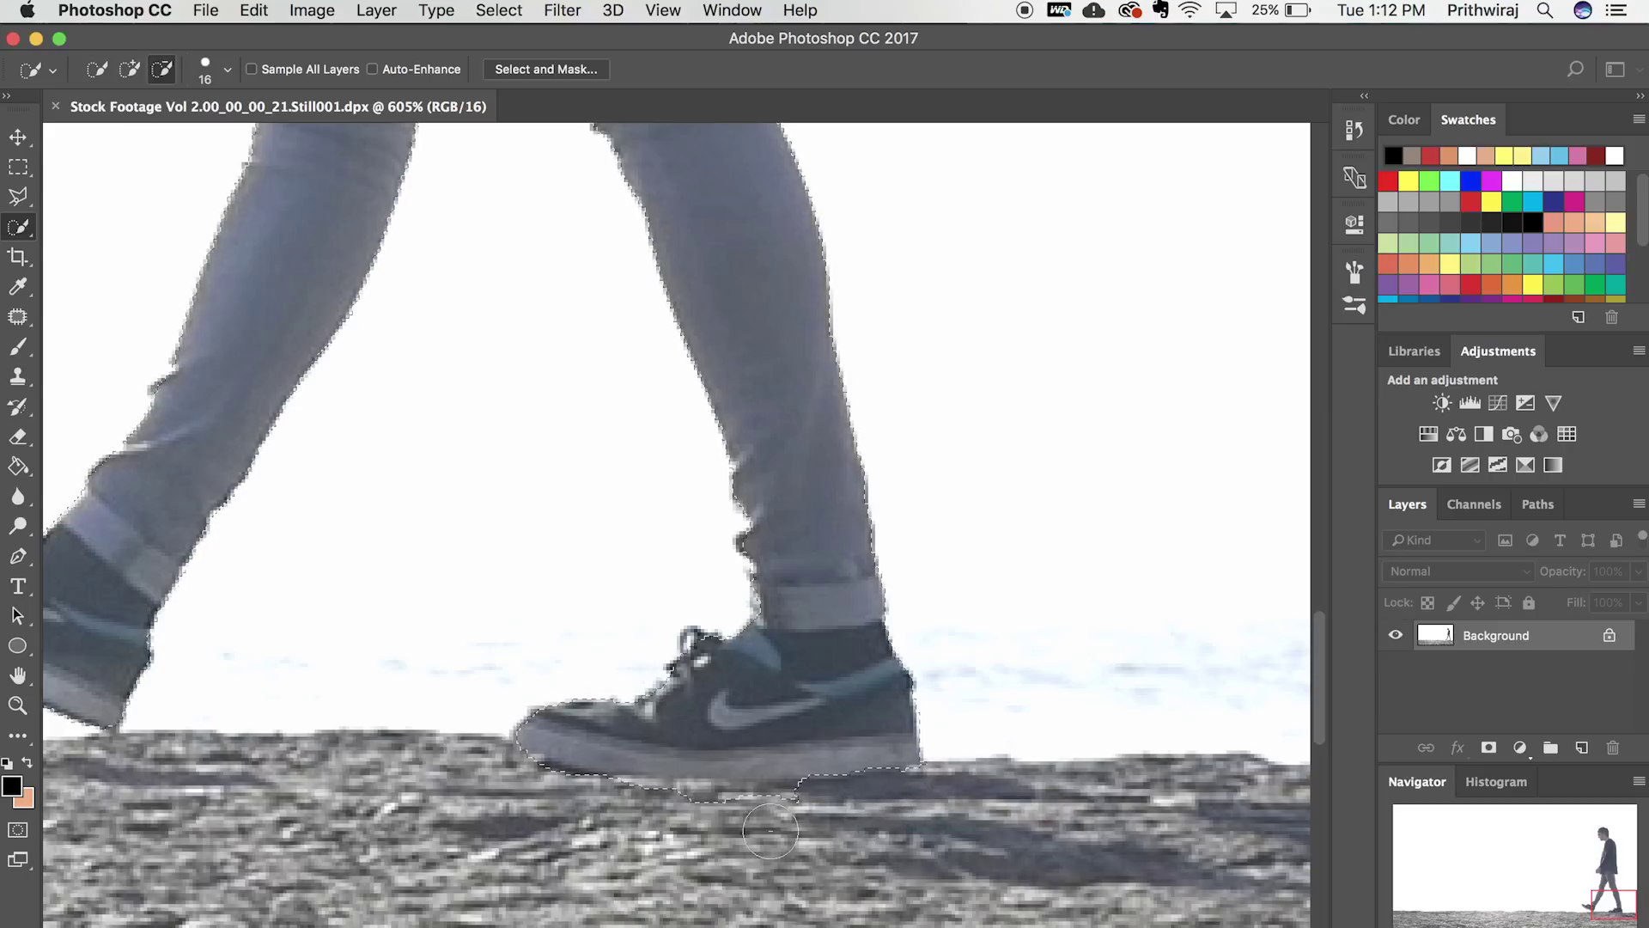
{"action": "left_click", "coordinate": [671, 811], "text": "alt"}
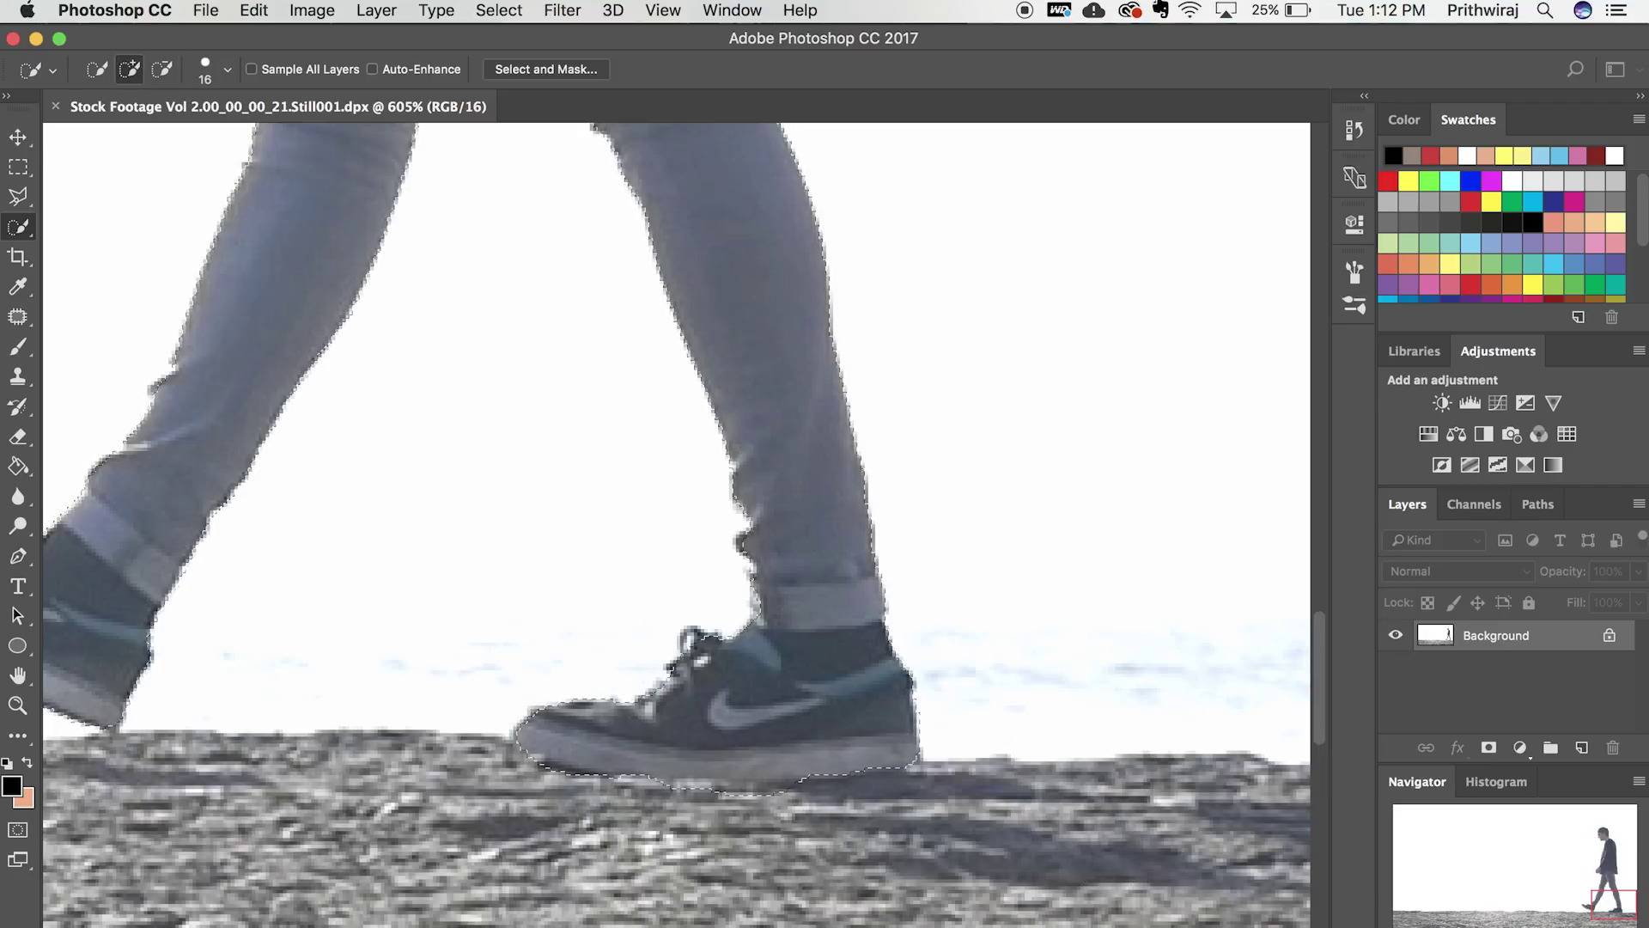
{"action": "key", "text": "super+0"}
{"action": "key", "text": "super+minus"}
{"action": "key", "text": "super+0"}
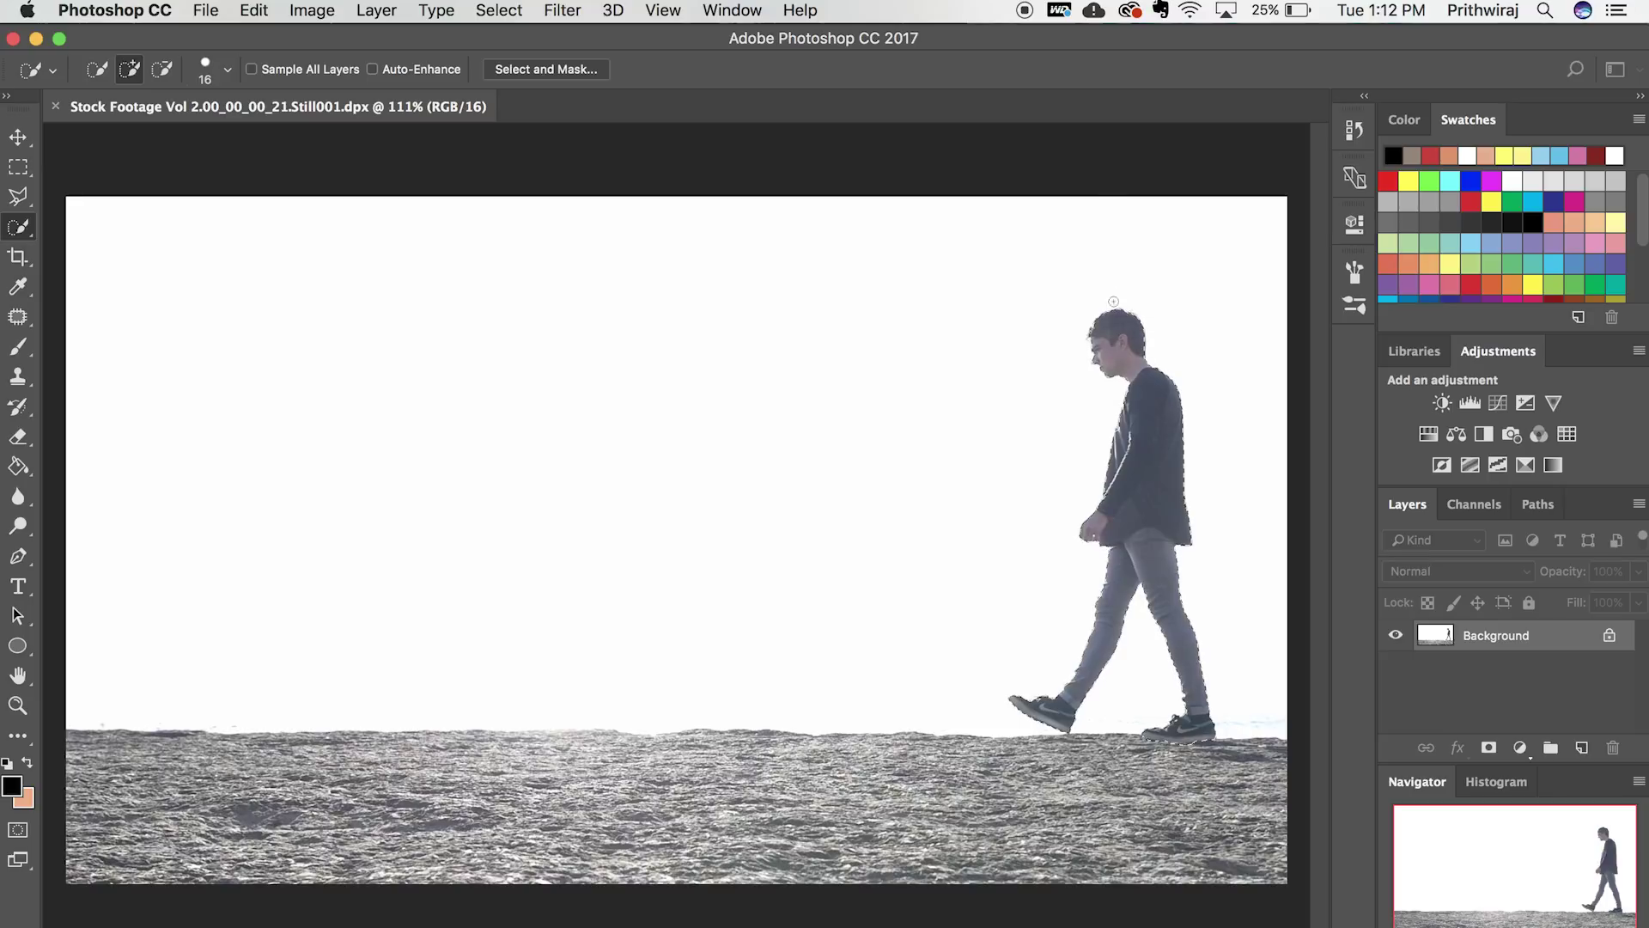
Step: Cut the selected man onto a new layer with Layer Via Cut and hide the Background layer
{"action": "right_click", "coordinate": [1129, 455]}
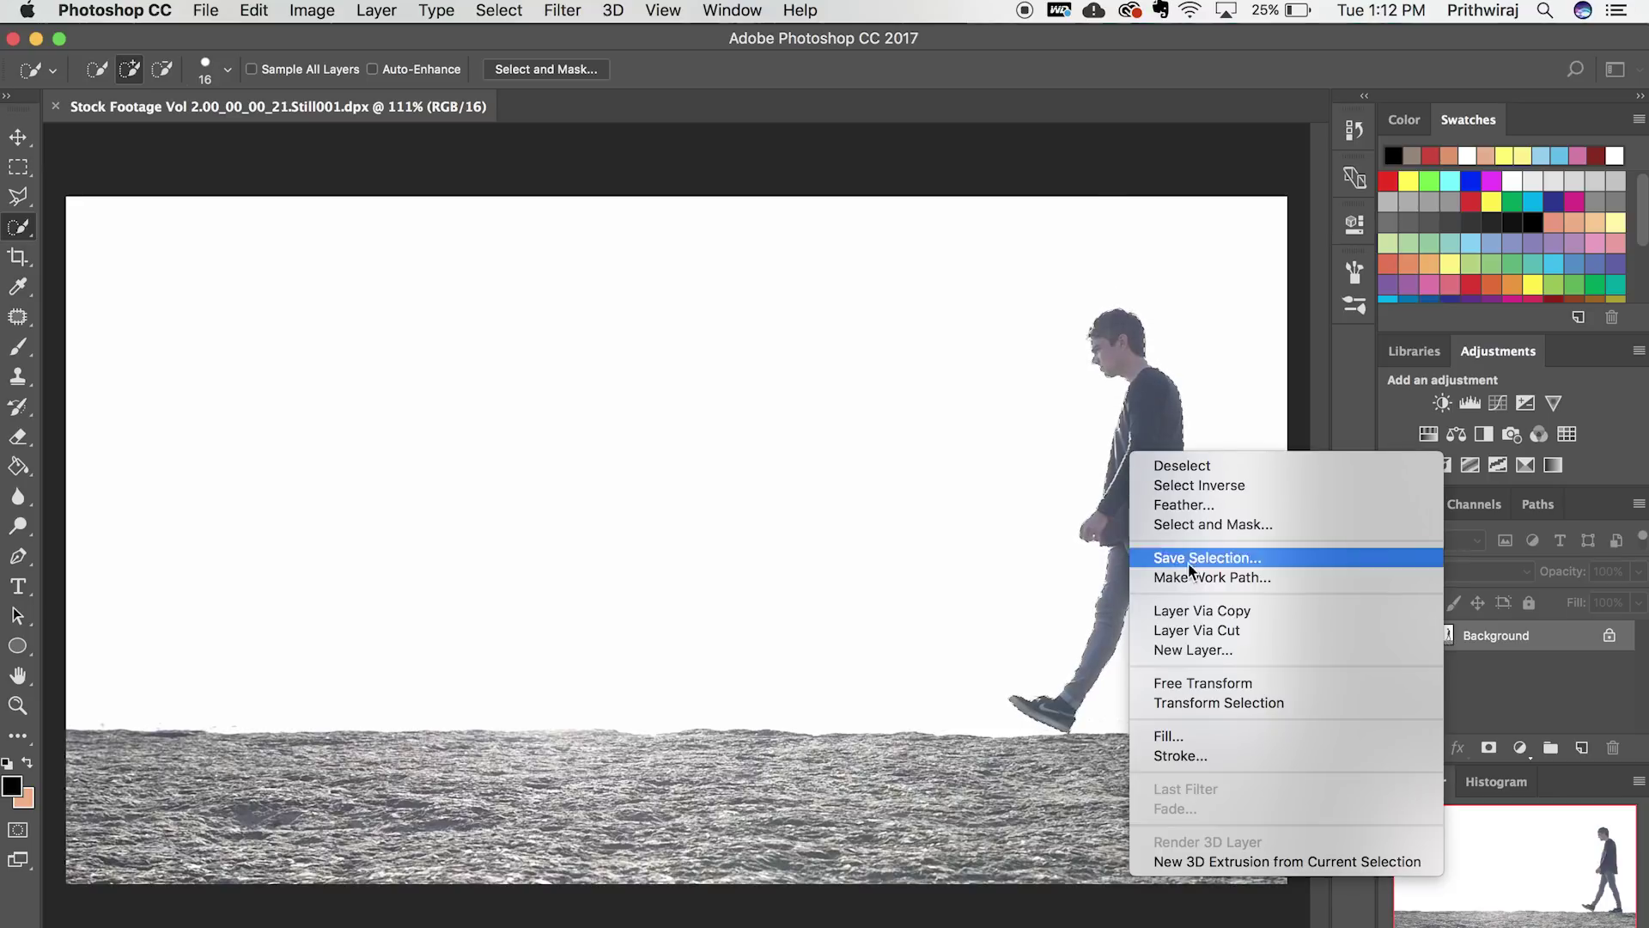
{"action": "left_click", "coordinate": [1182, 631]}
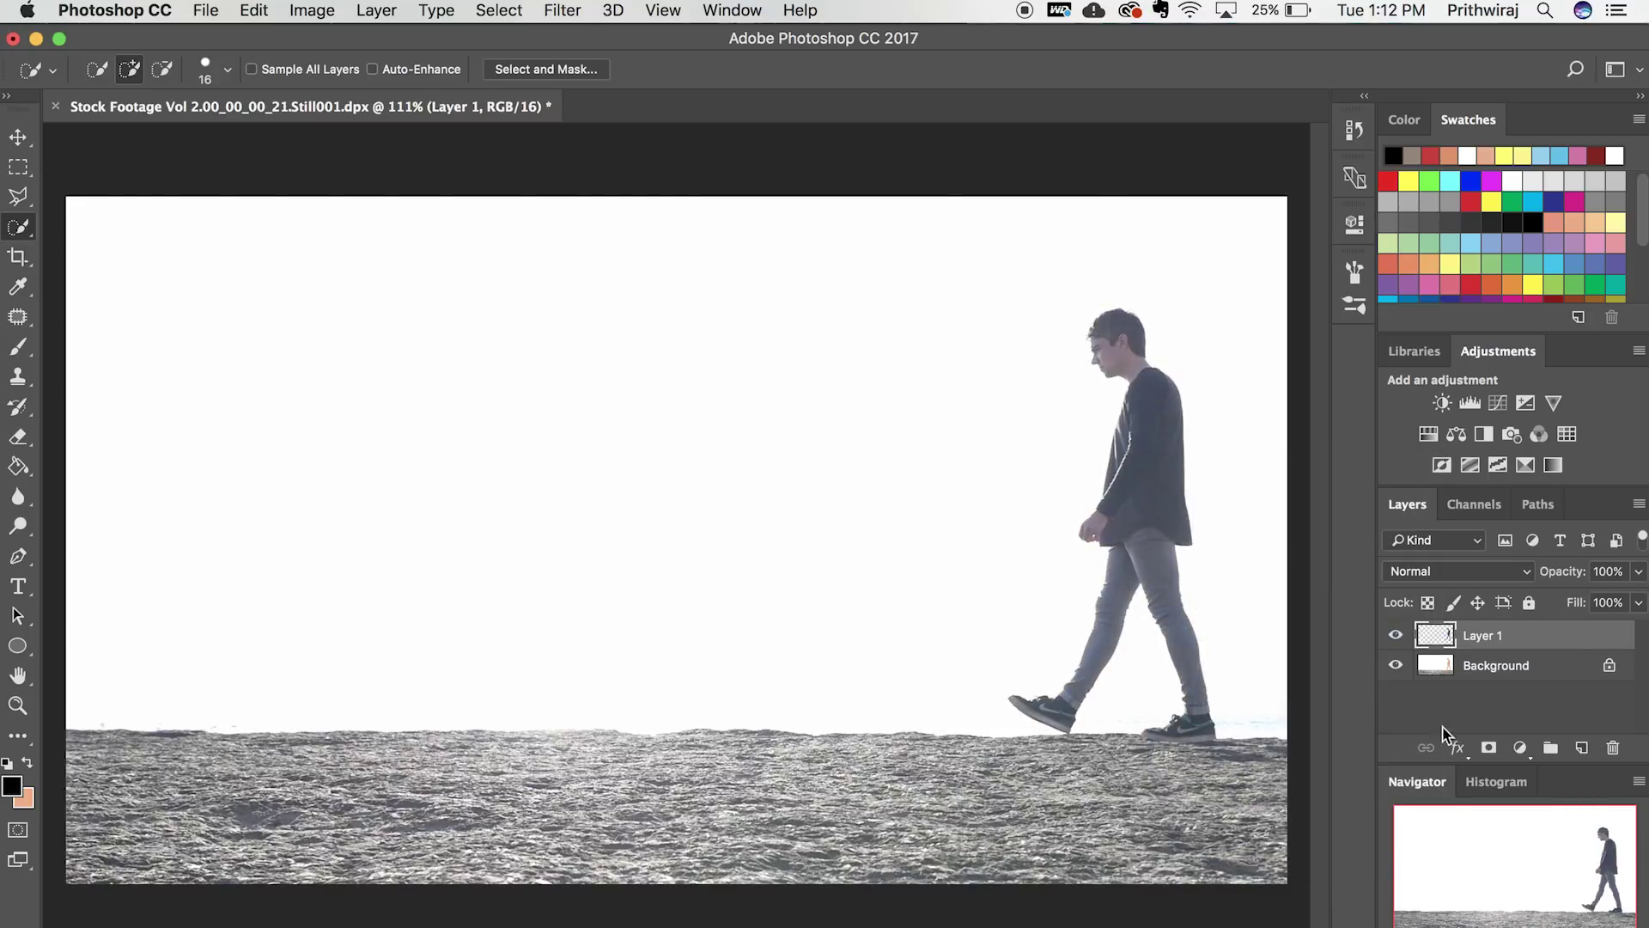
{"action": "left_click", "coordinate": [1394, 665]}
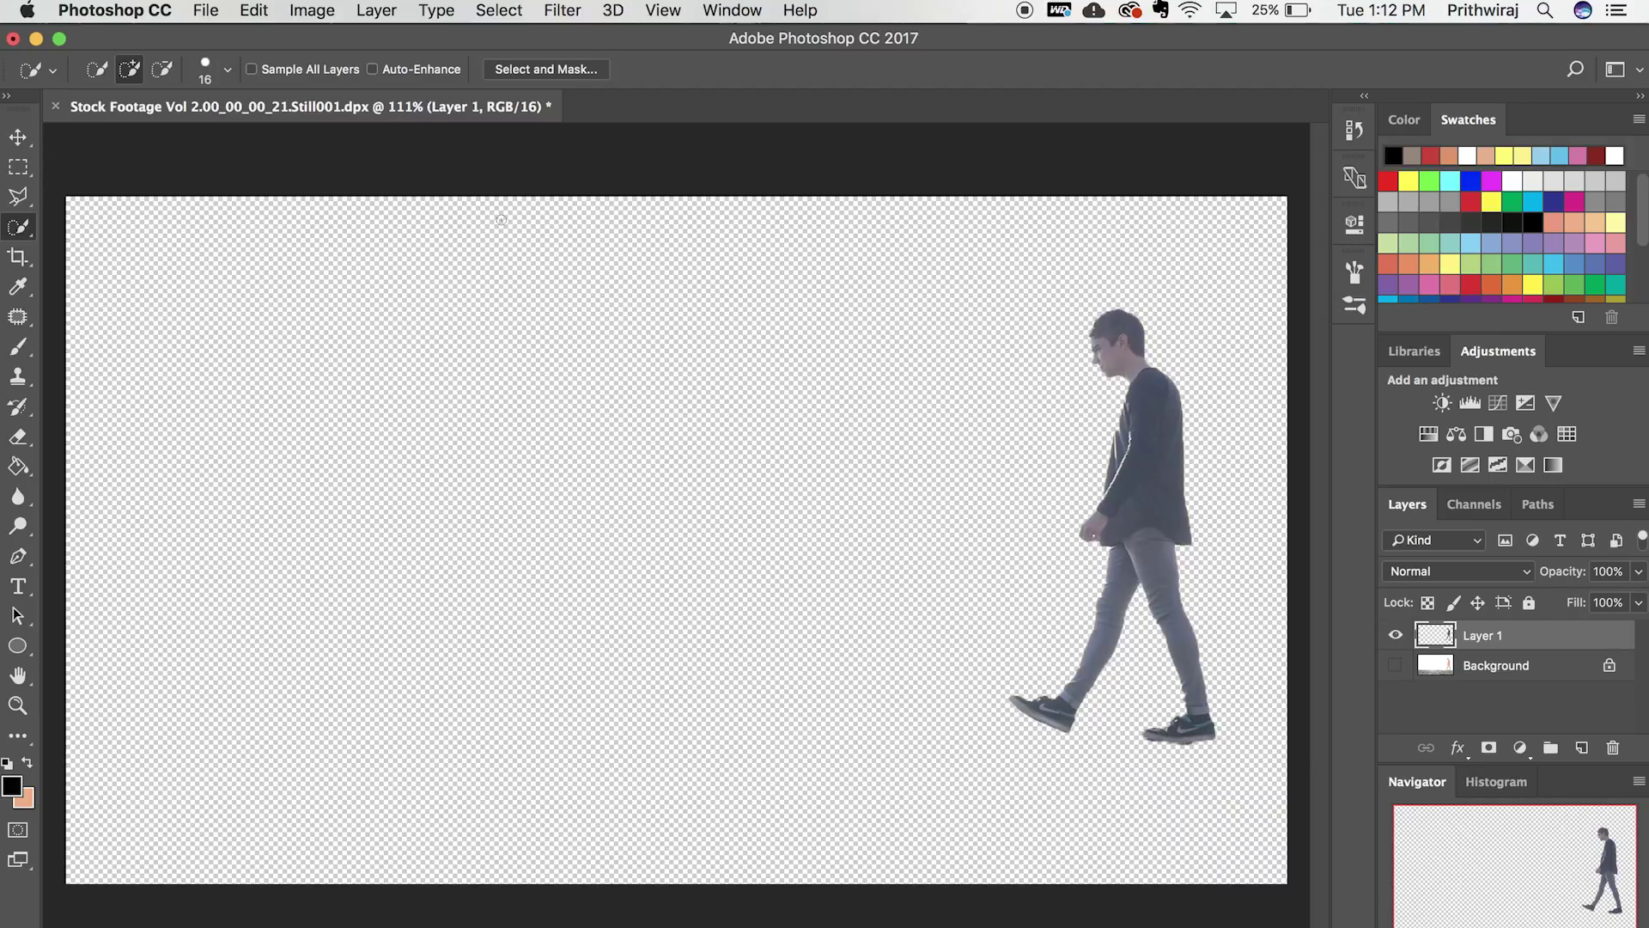
Step: Save the file as a Photoshop format document, accepting the compatibility options
{"action": "left_click", "coordinate": [170, 11]}
{"action": "mouse_move", "coordinate": [207, 10]}
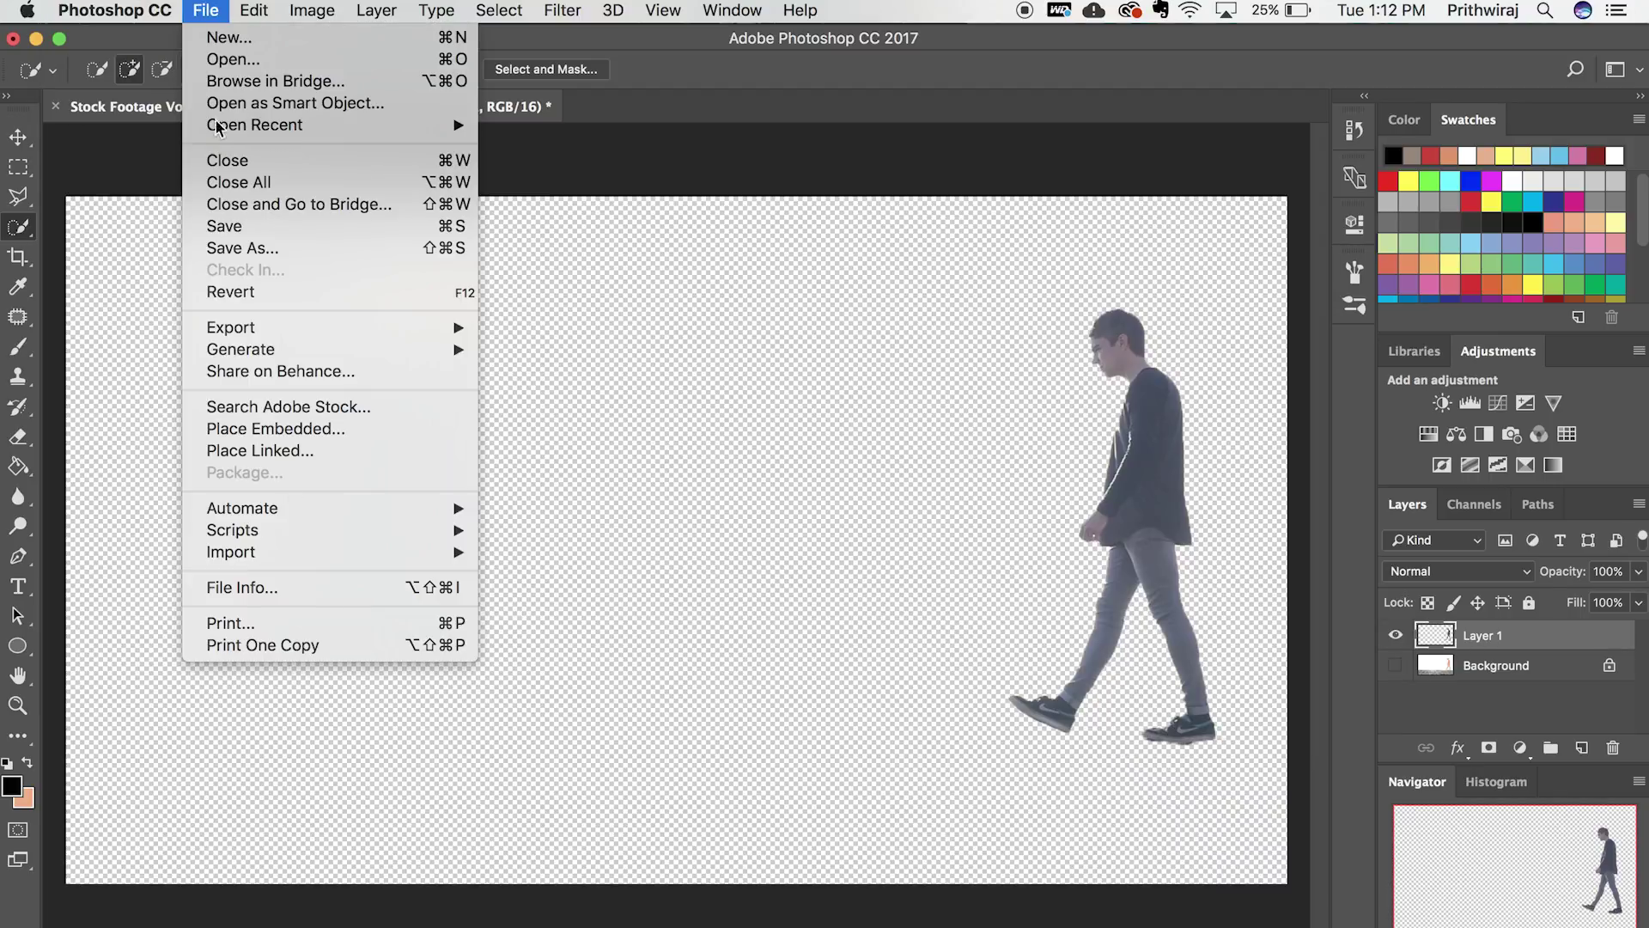
{"action": "left_click", "coordinate": [306, 250]}
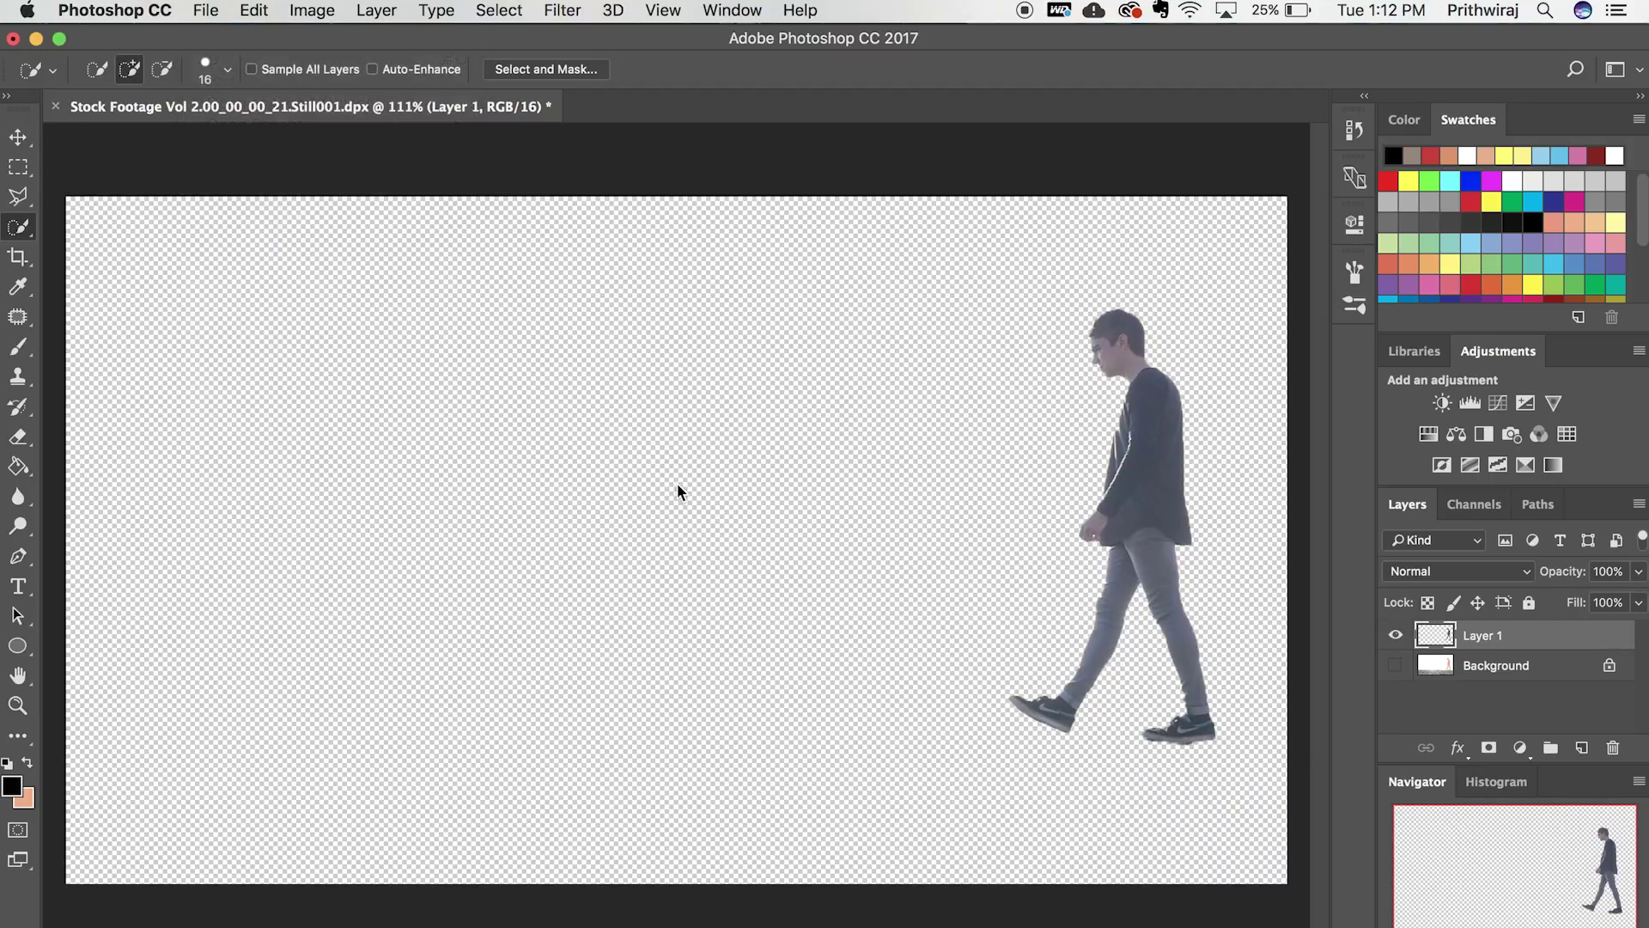
{"action": "left_click", "coordinate": [753, 342]}
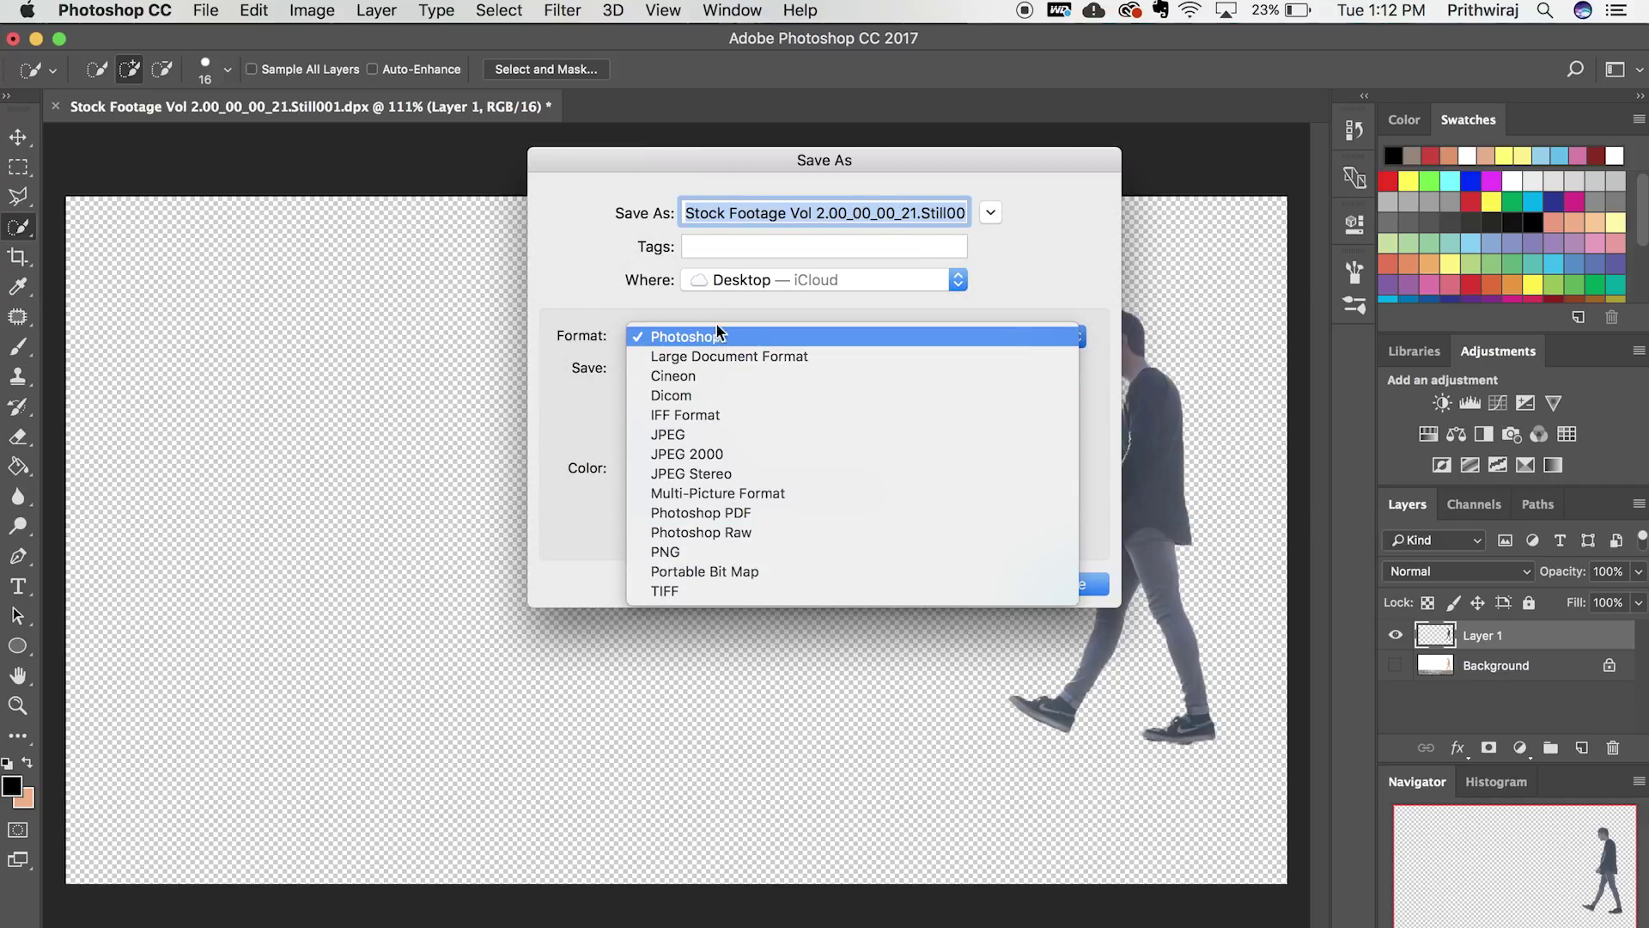
{"action": "left_click", "coordinate": [563, 289]}
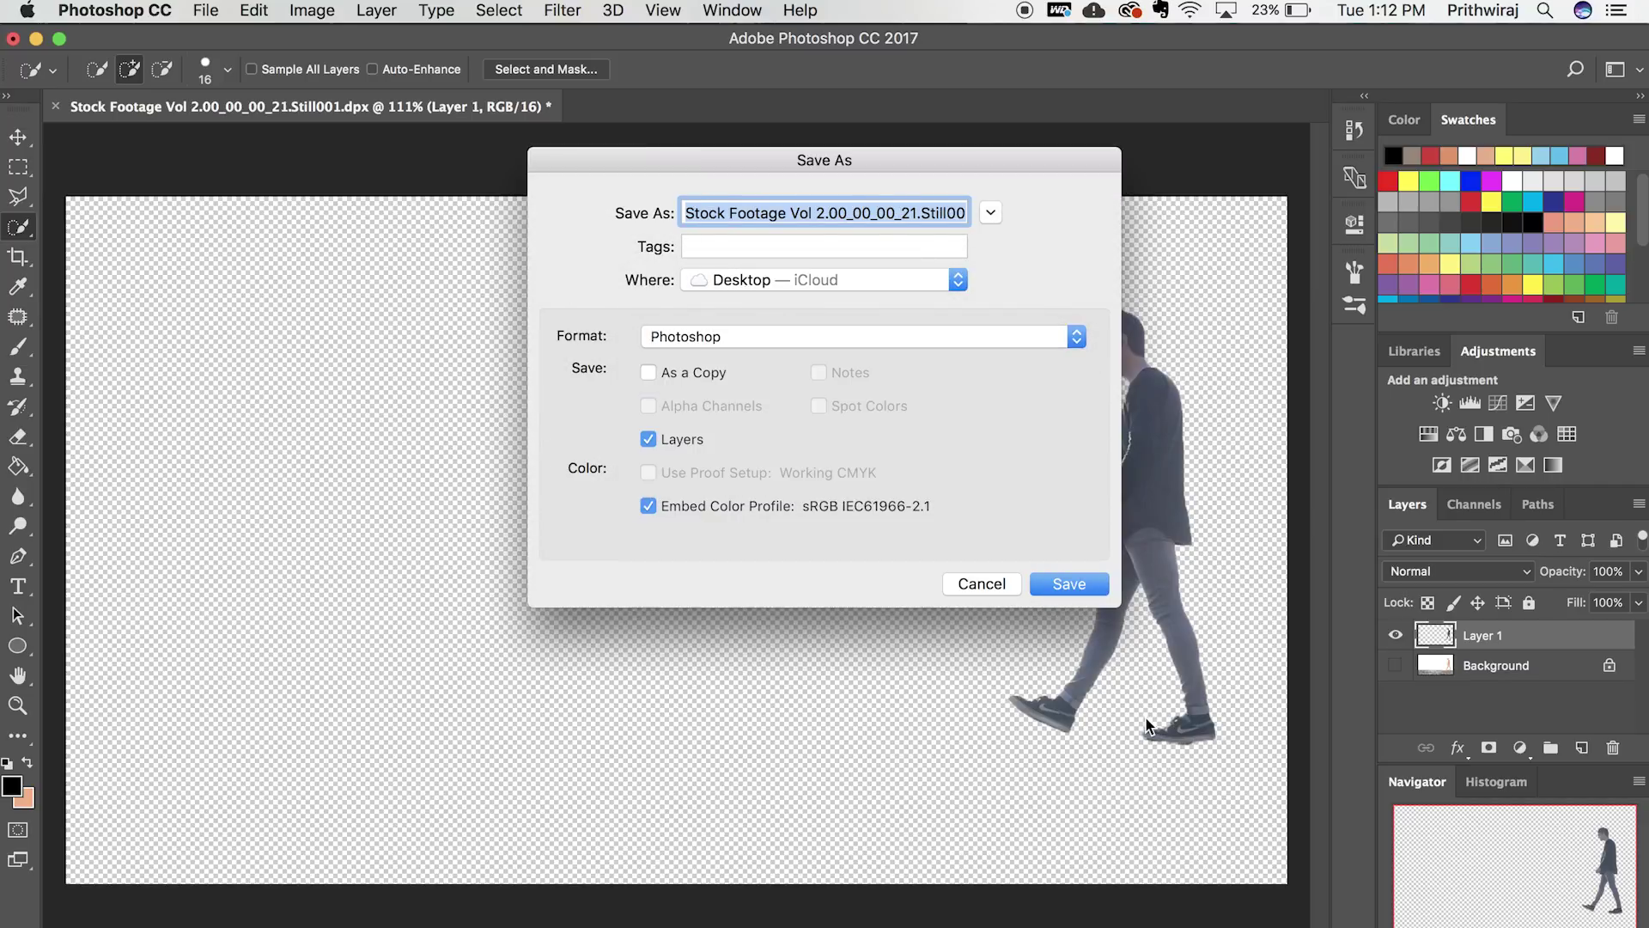
{"action": "left_click", "coordinate": [1079, 591]}
{"action": "left_click", "coordinate": [1106, 408]}
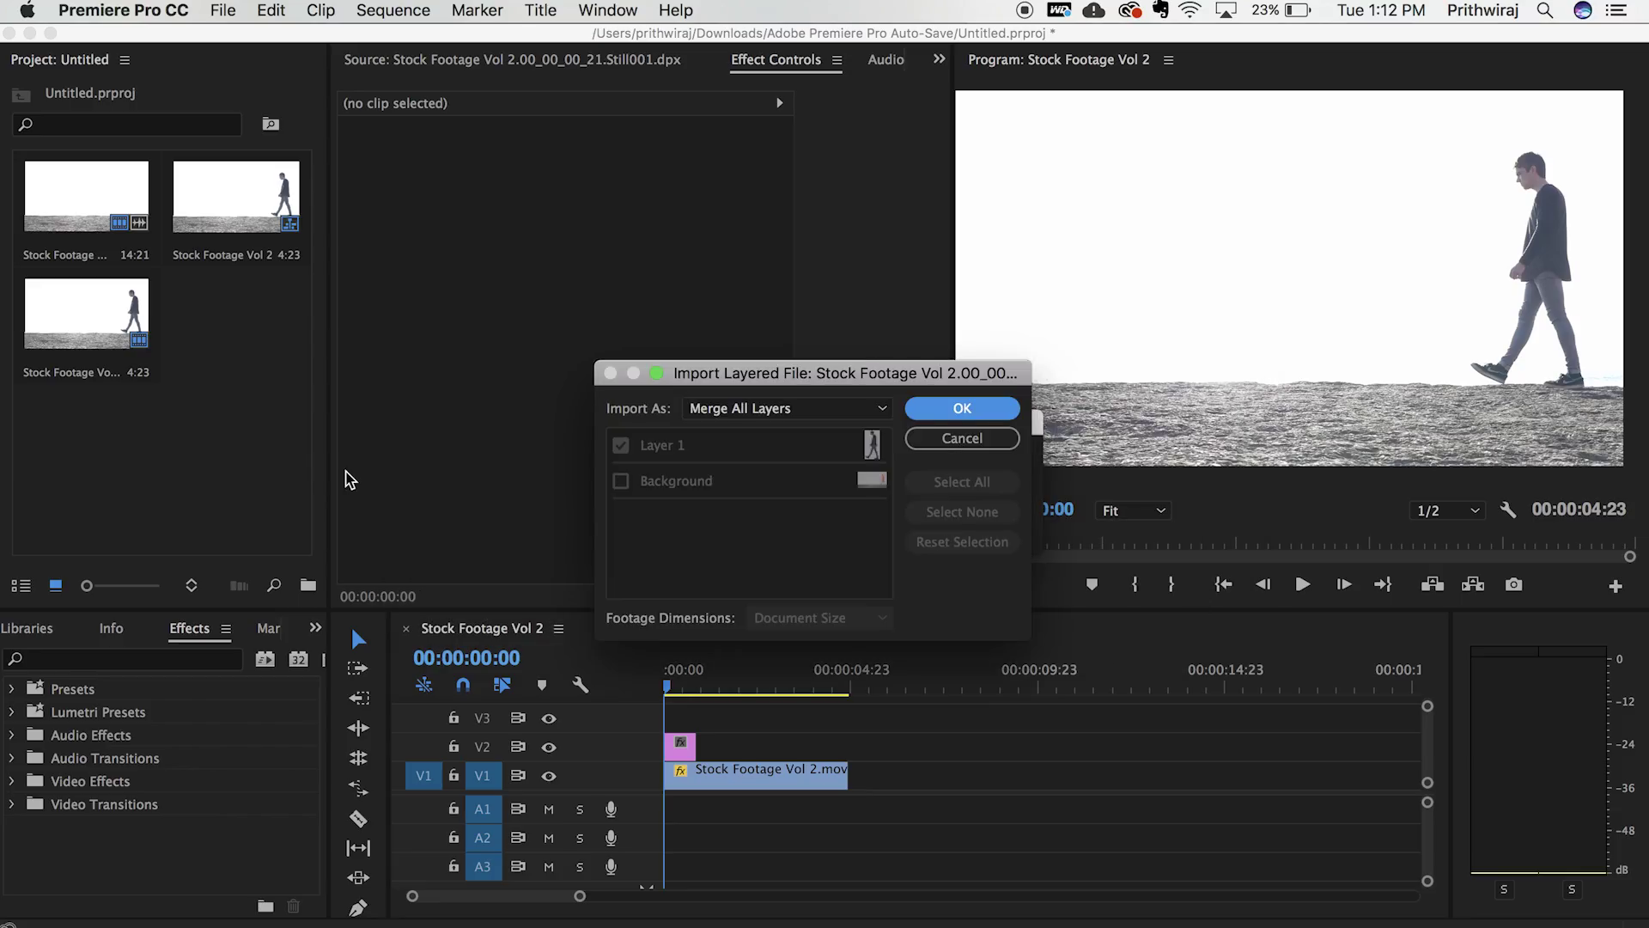
Step: Import the PSD with Merge All Layers and place the cutout still on V2 above the footage
{"action": "left_click", "coordinate": [962, 409]}
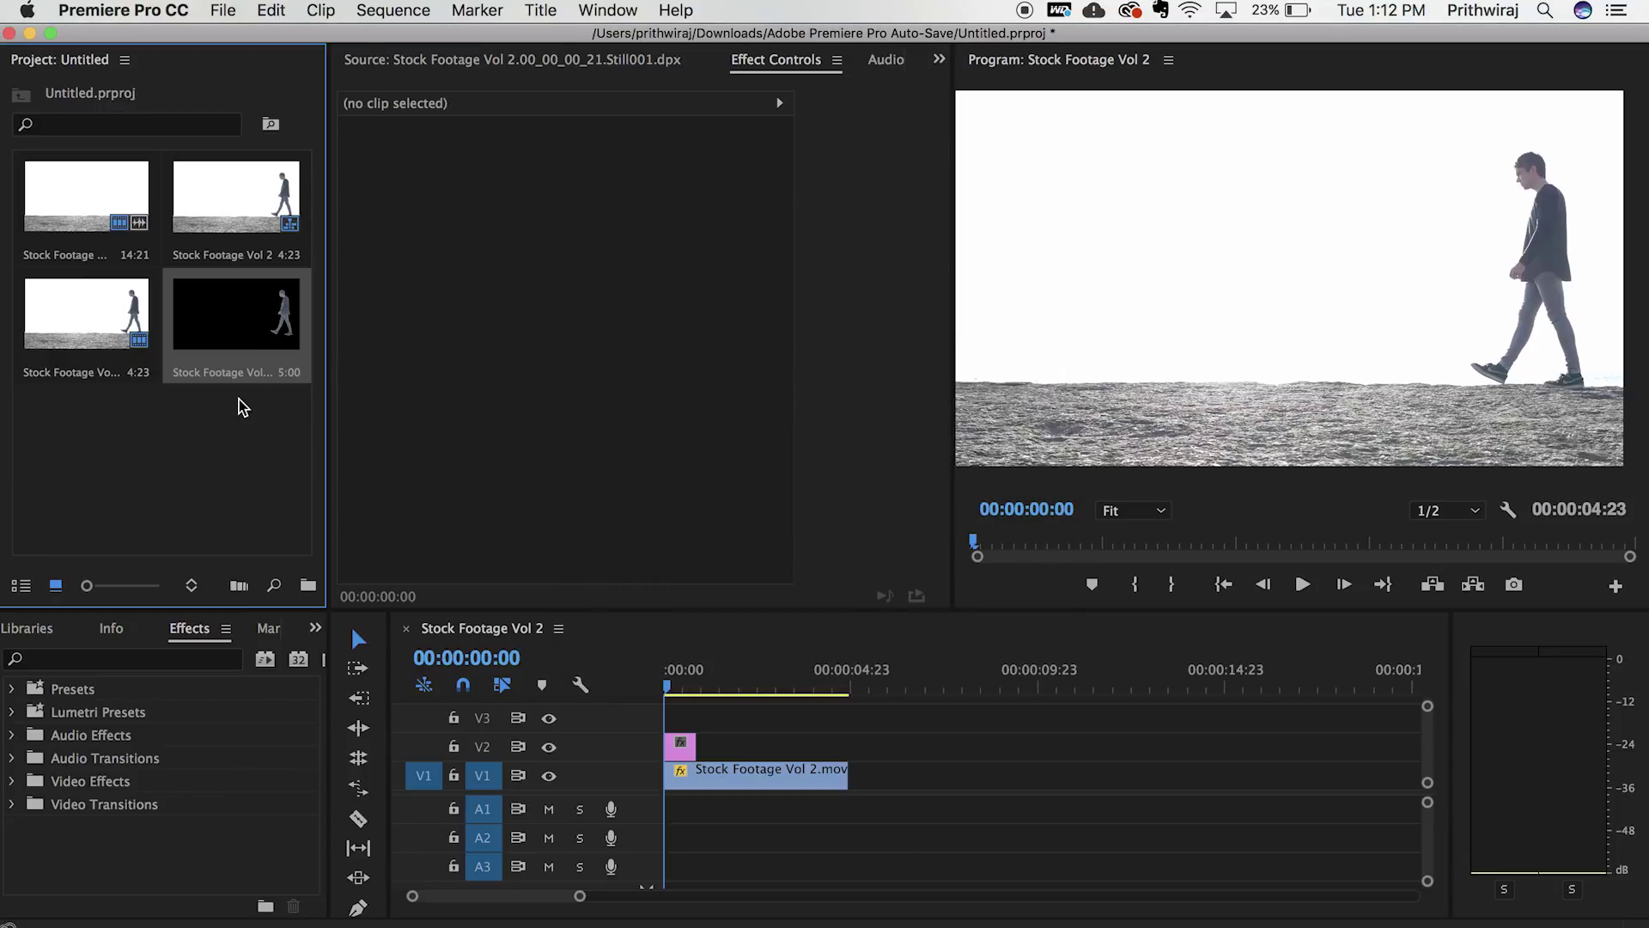
{"action": "double_click", "coordinate": [264, 321]}
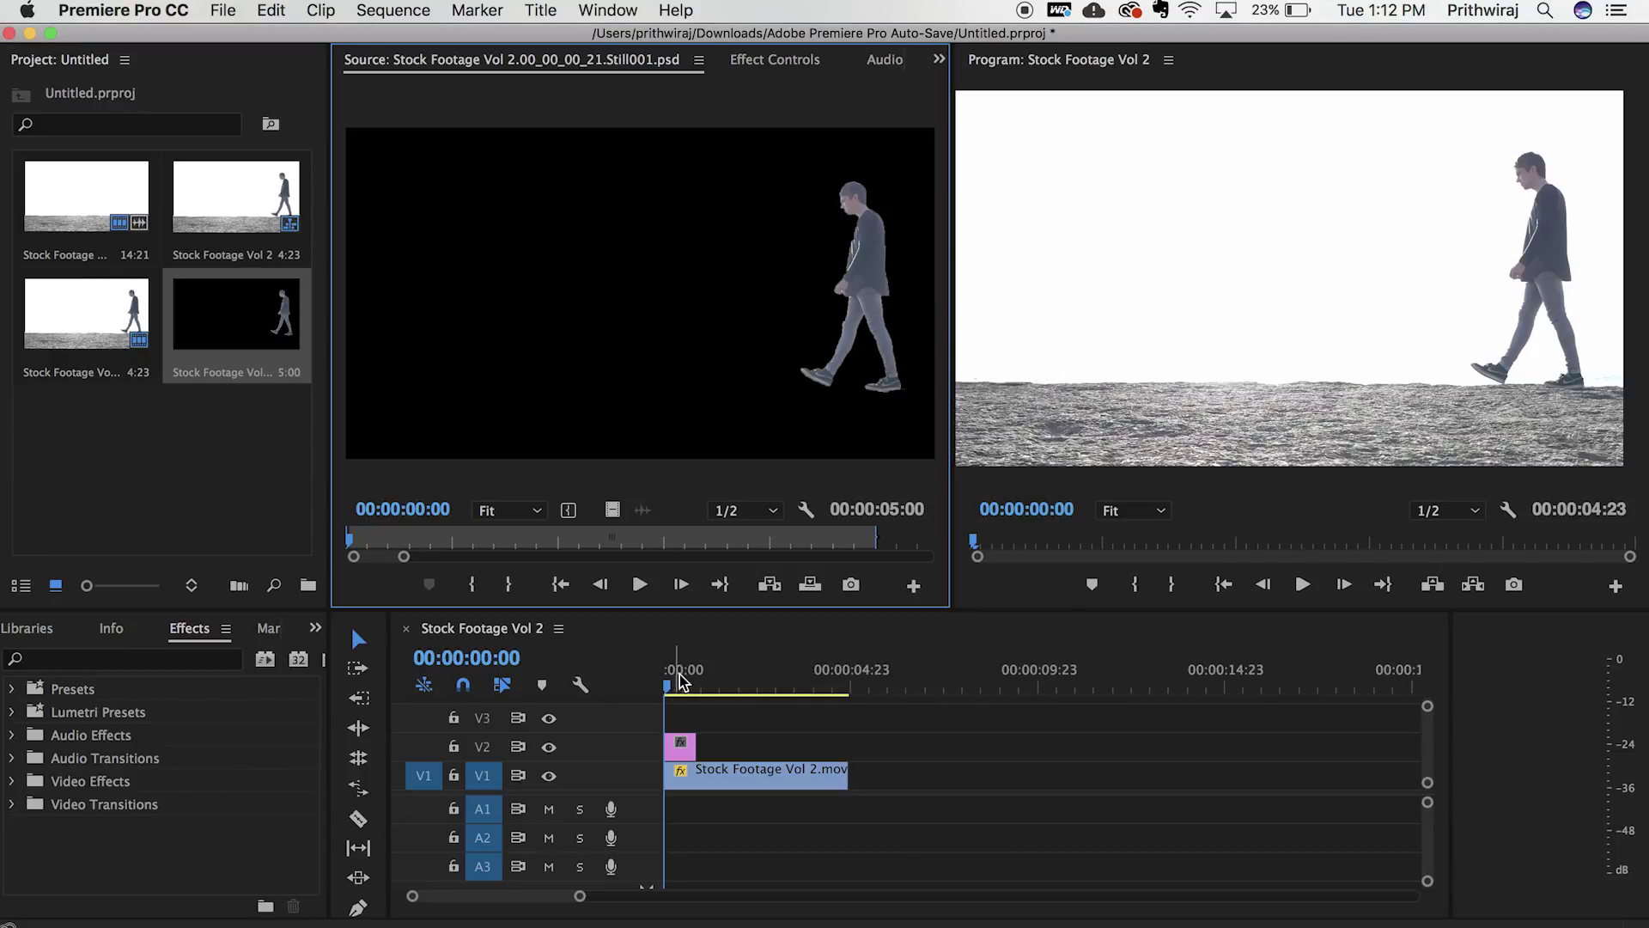
{"action": "left_click_drag", "start_coordinate": [731, 681], "coordinate": [690, 750]}
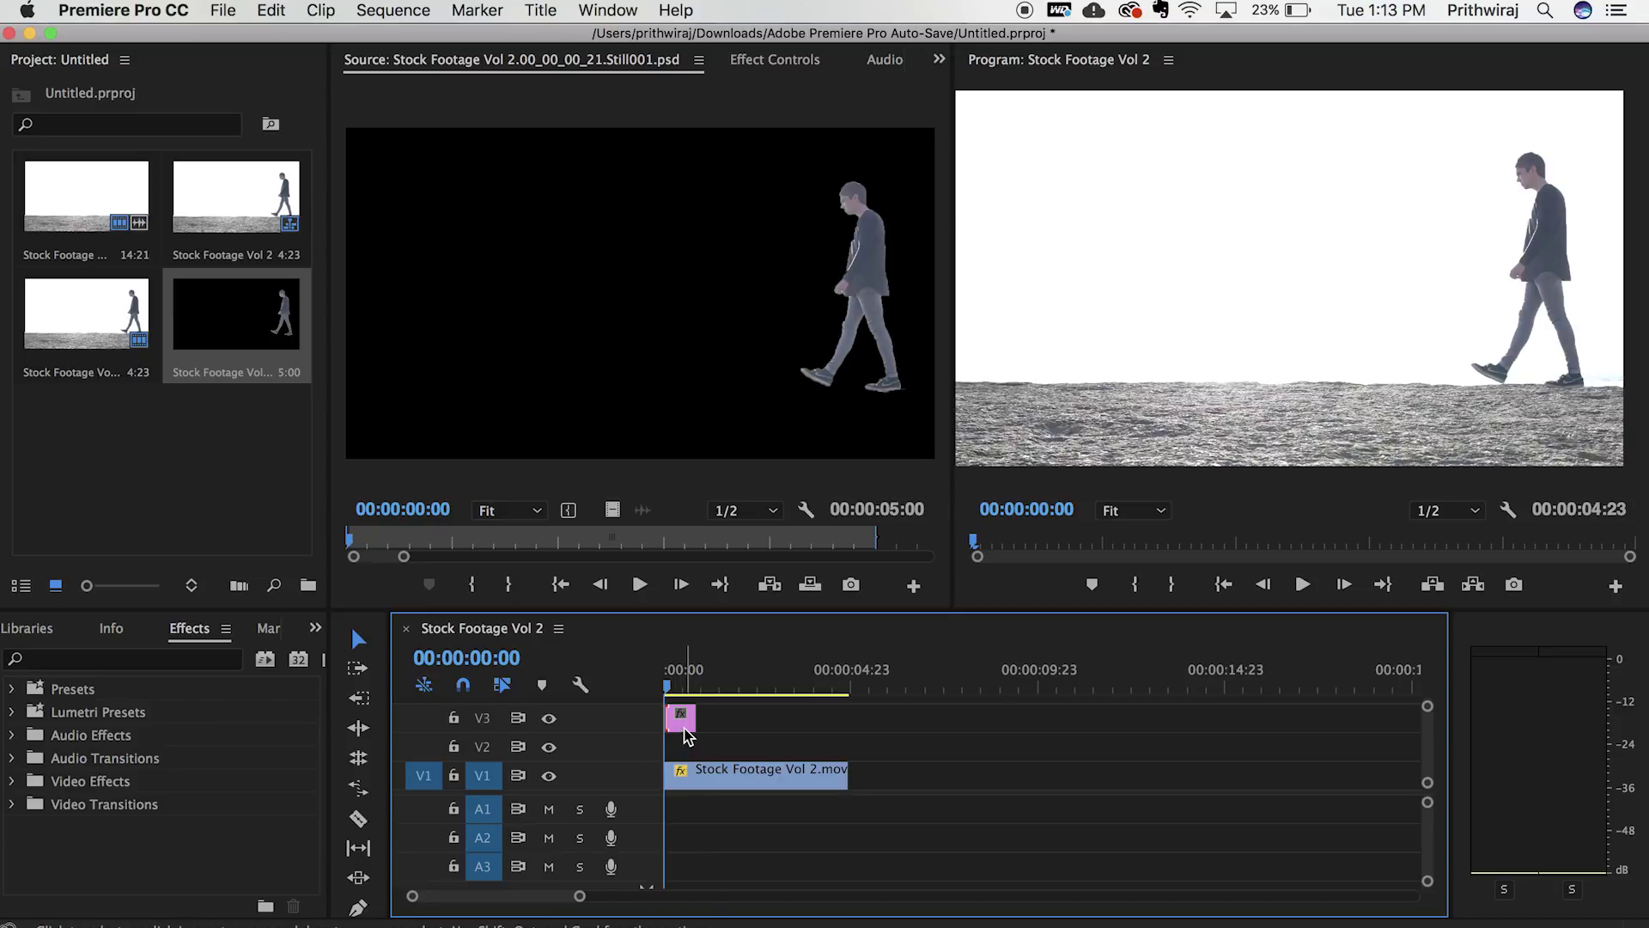
{"action": "left_click_drag", "start_coordinate": [687, 734], "coordinate": [687, 746]}
Step: Play the sequence from the start to preview the frozen clone, then open another still's options
{"action": "key", "text": "space"}
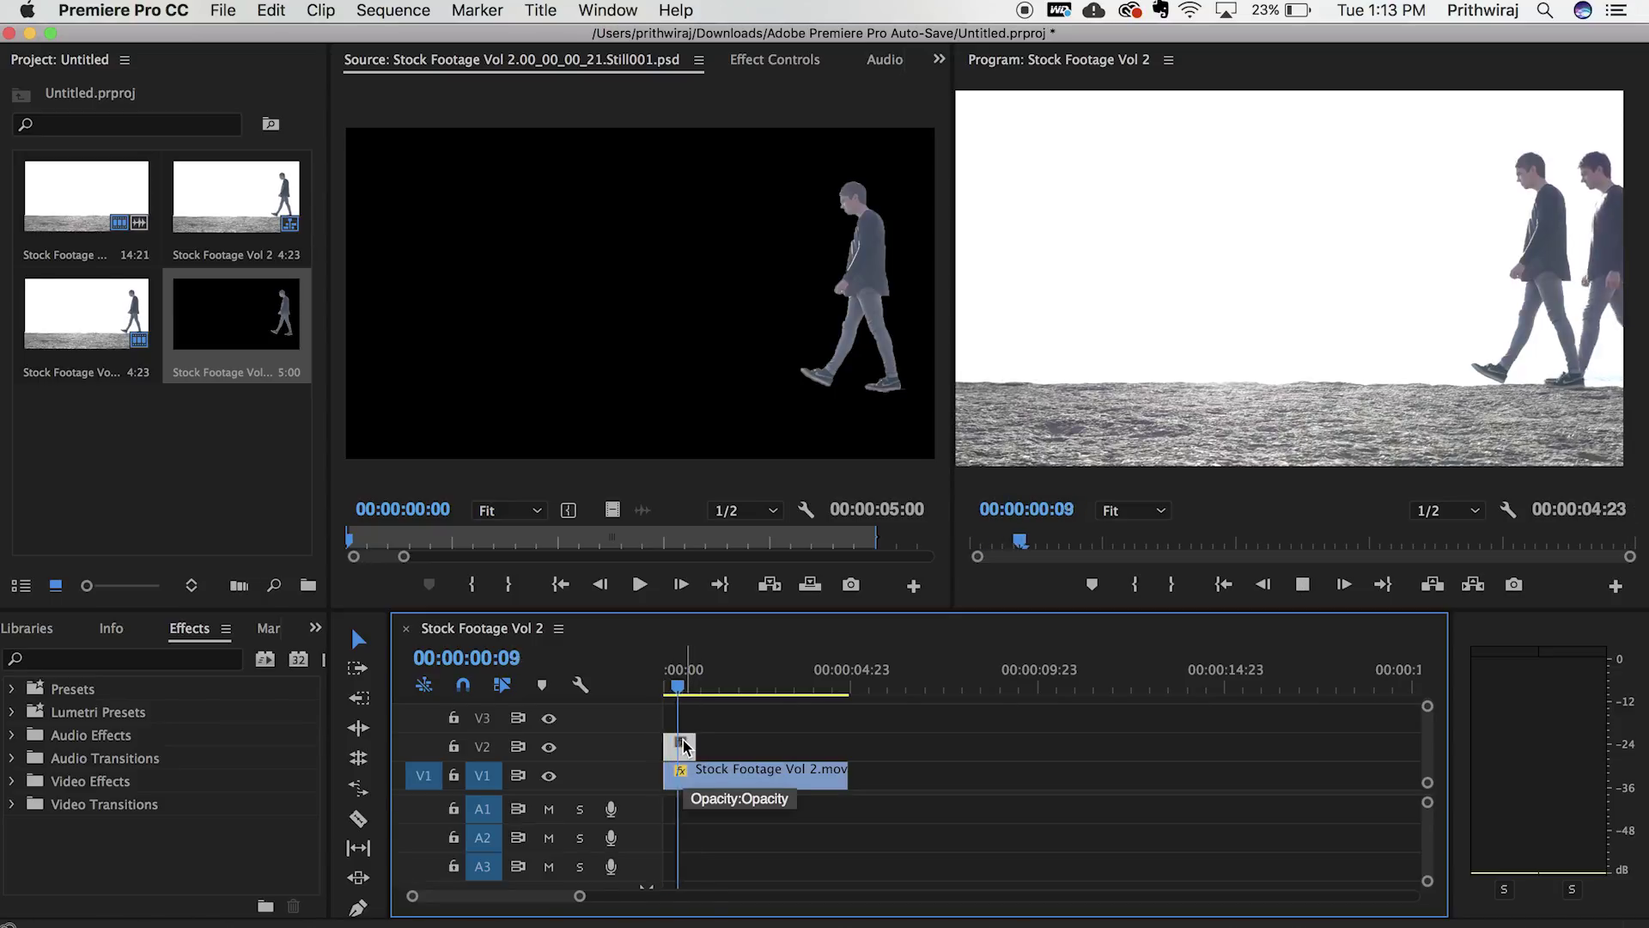
{"action": "left_click", "coordinate": [711, 688]}
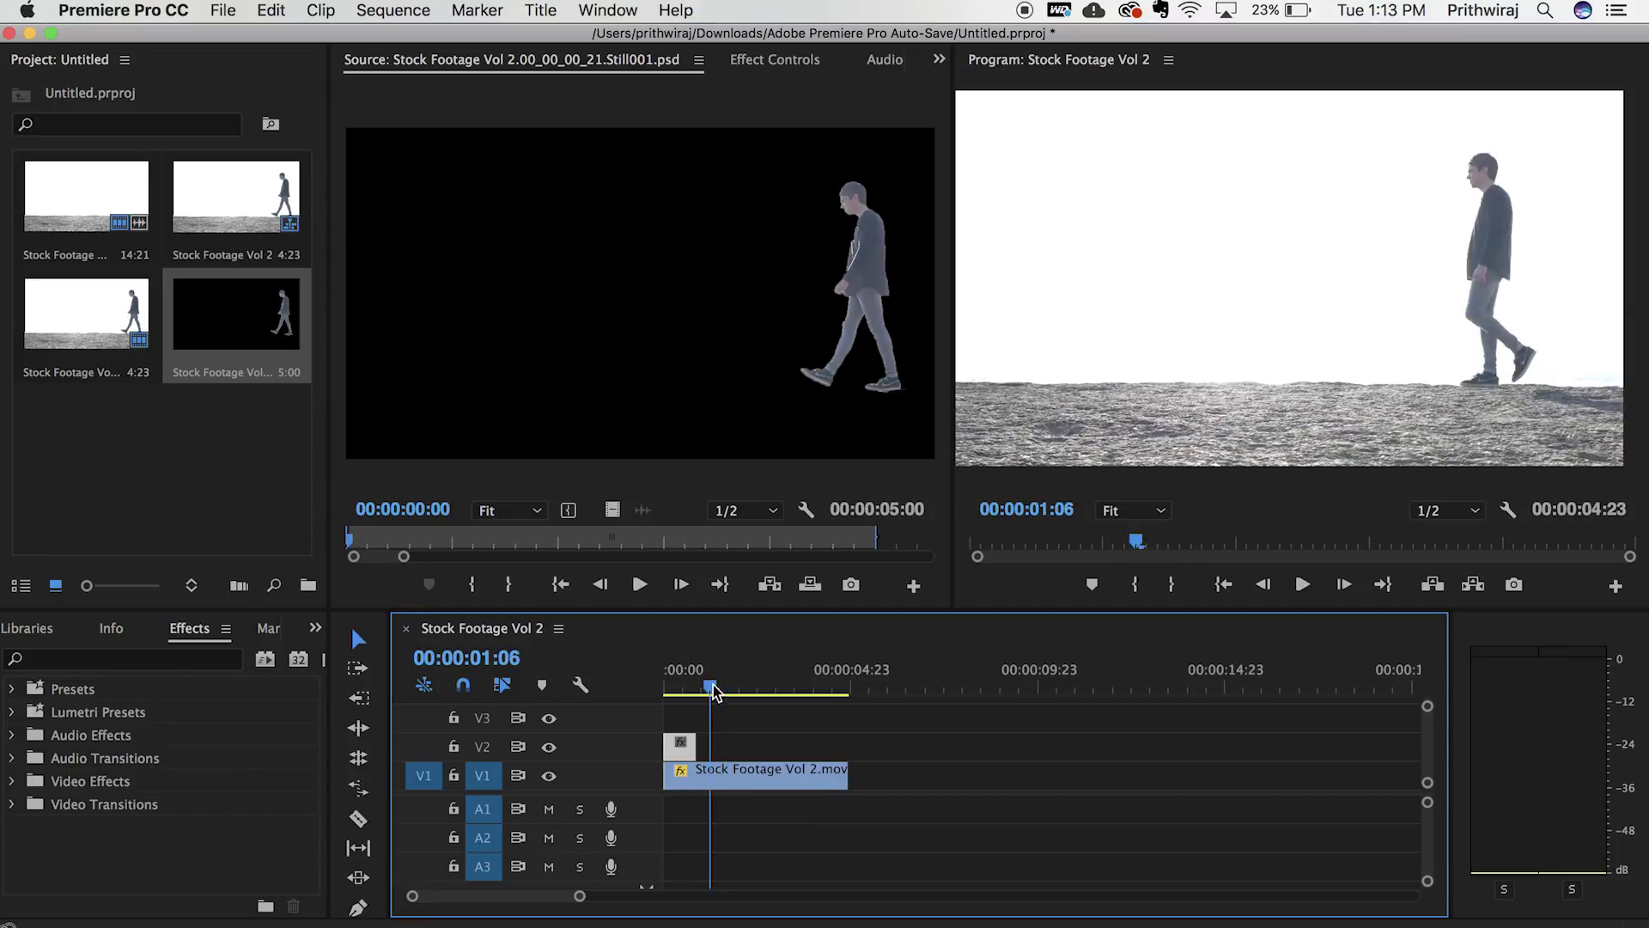
{"action": "left_click", "coordinate": [668, 688]}
{"action": "key", "text": "space"}
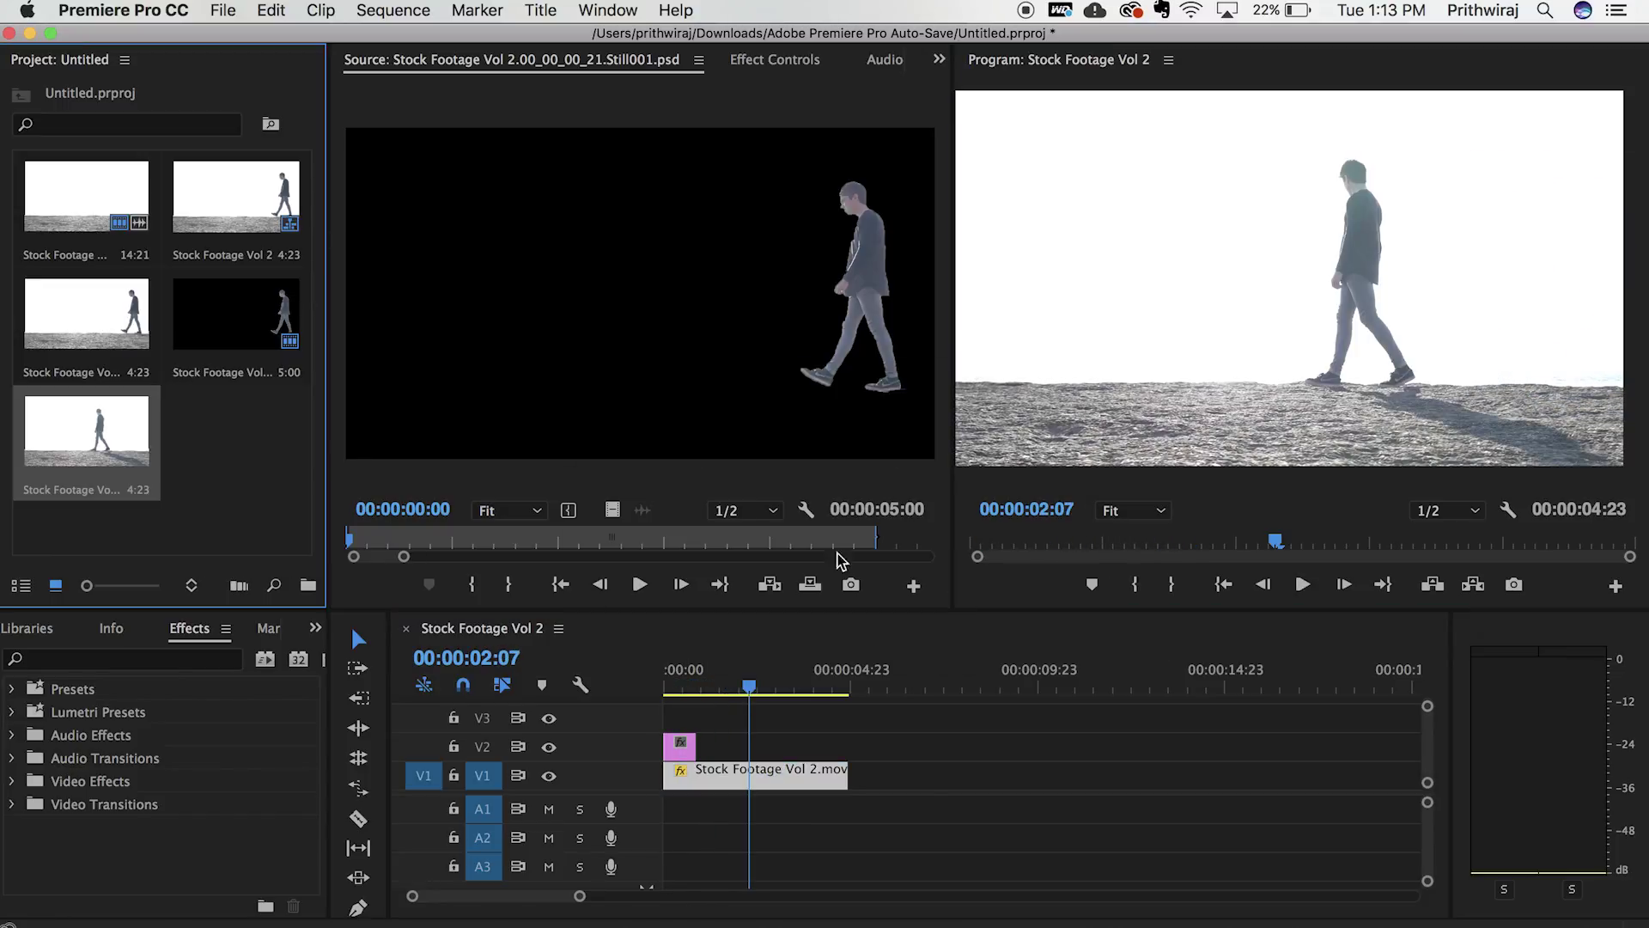
{"action": "right_click", "coordinate": [87, 421]}
Step: Send the next still to Photoshop and use Quick Selection to subtract the ground under the right shoe
{"action": "left_click", "coordinate": [221, 913]}
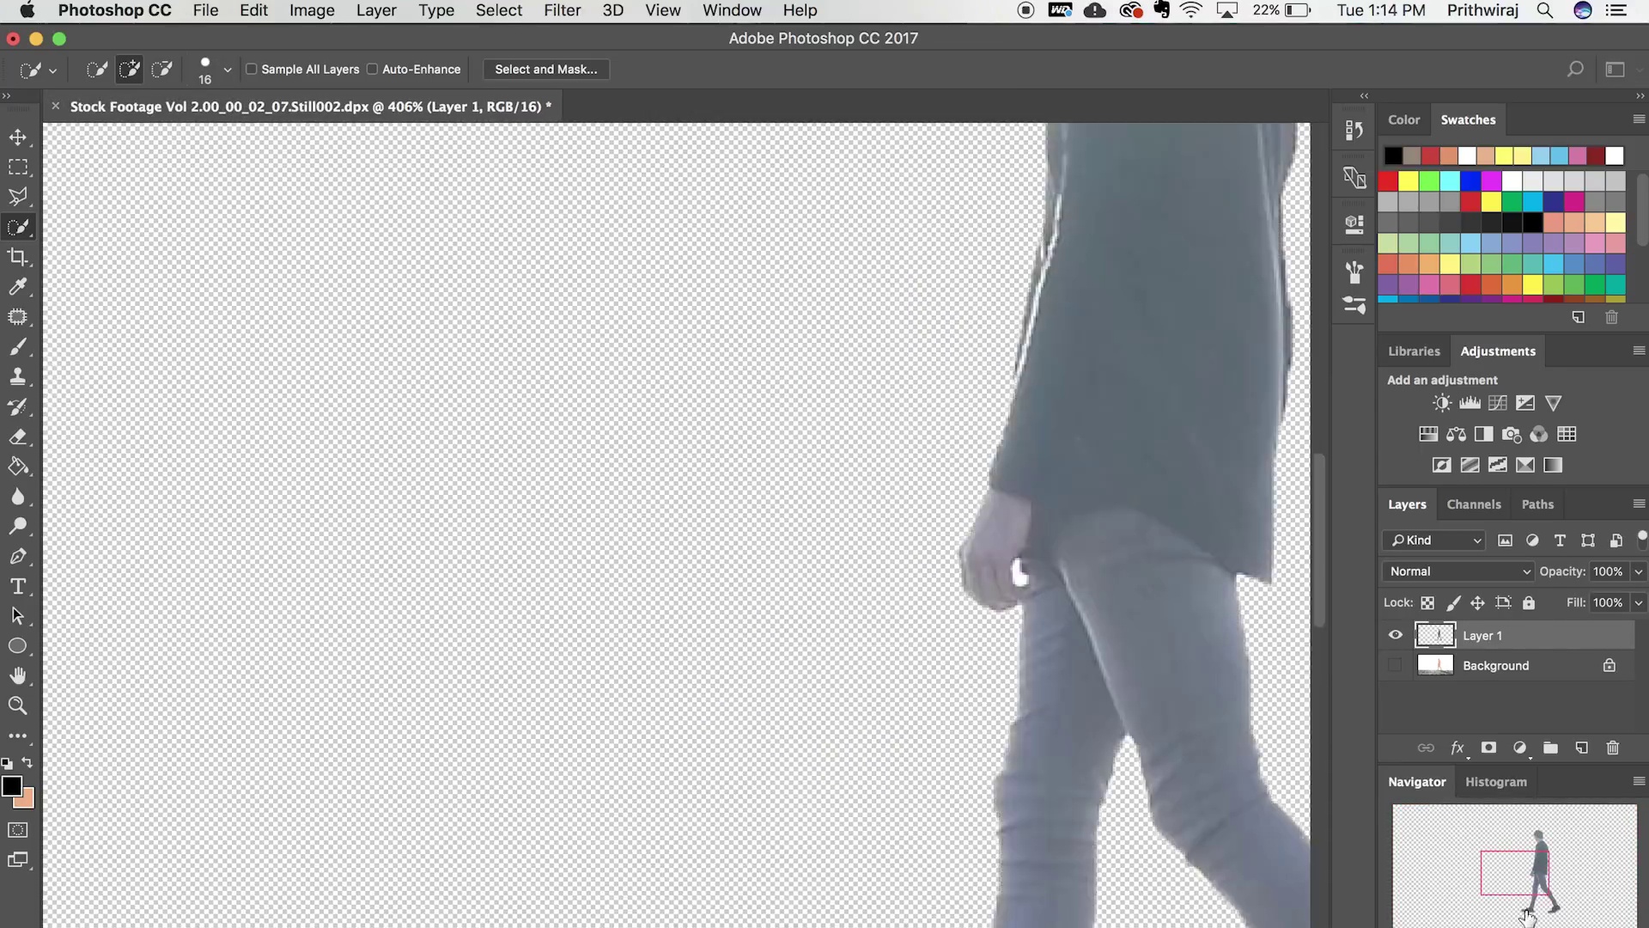
{"action": "key", "text": "l"}
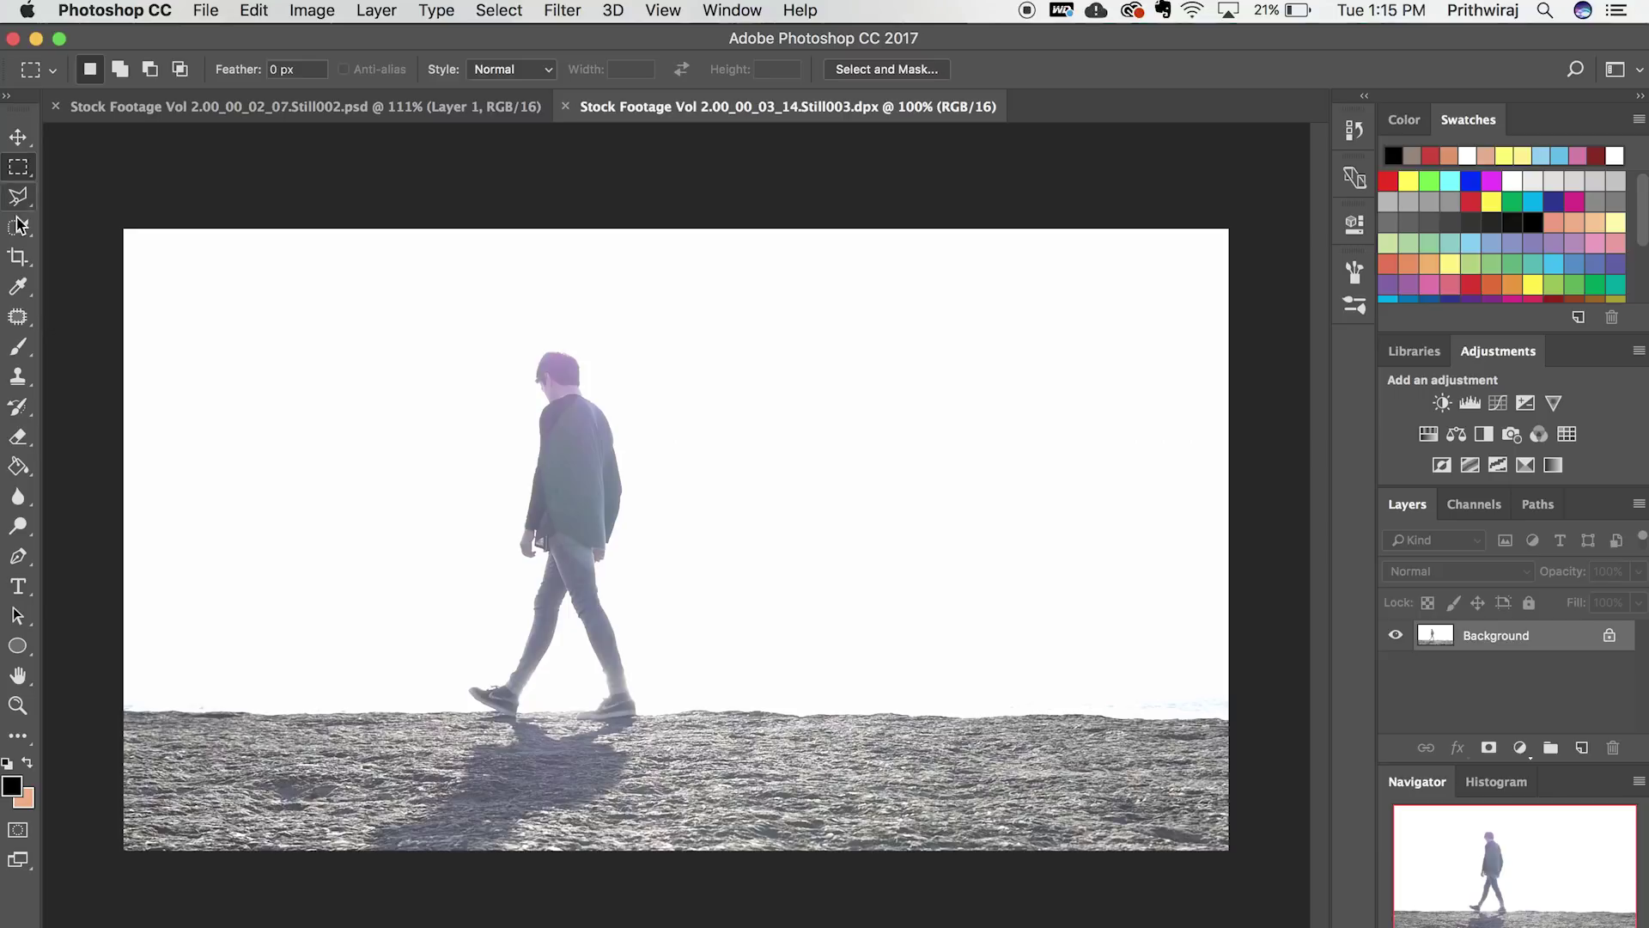
{"action": "key", "text": "w"}
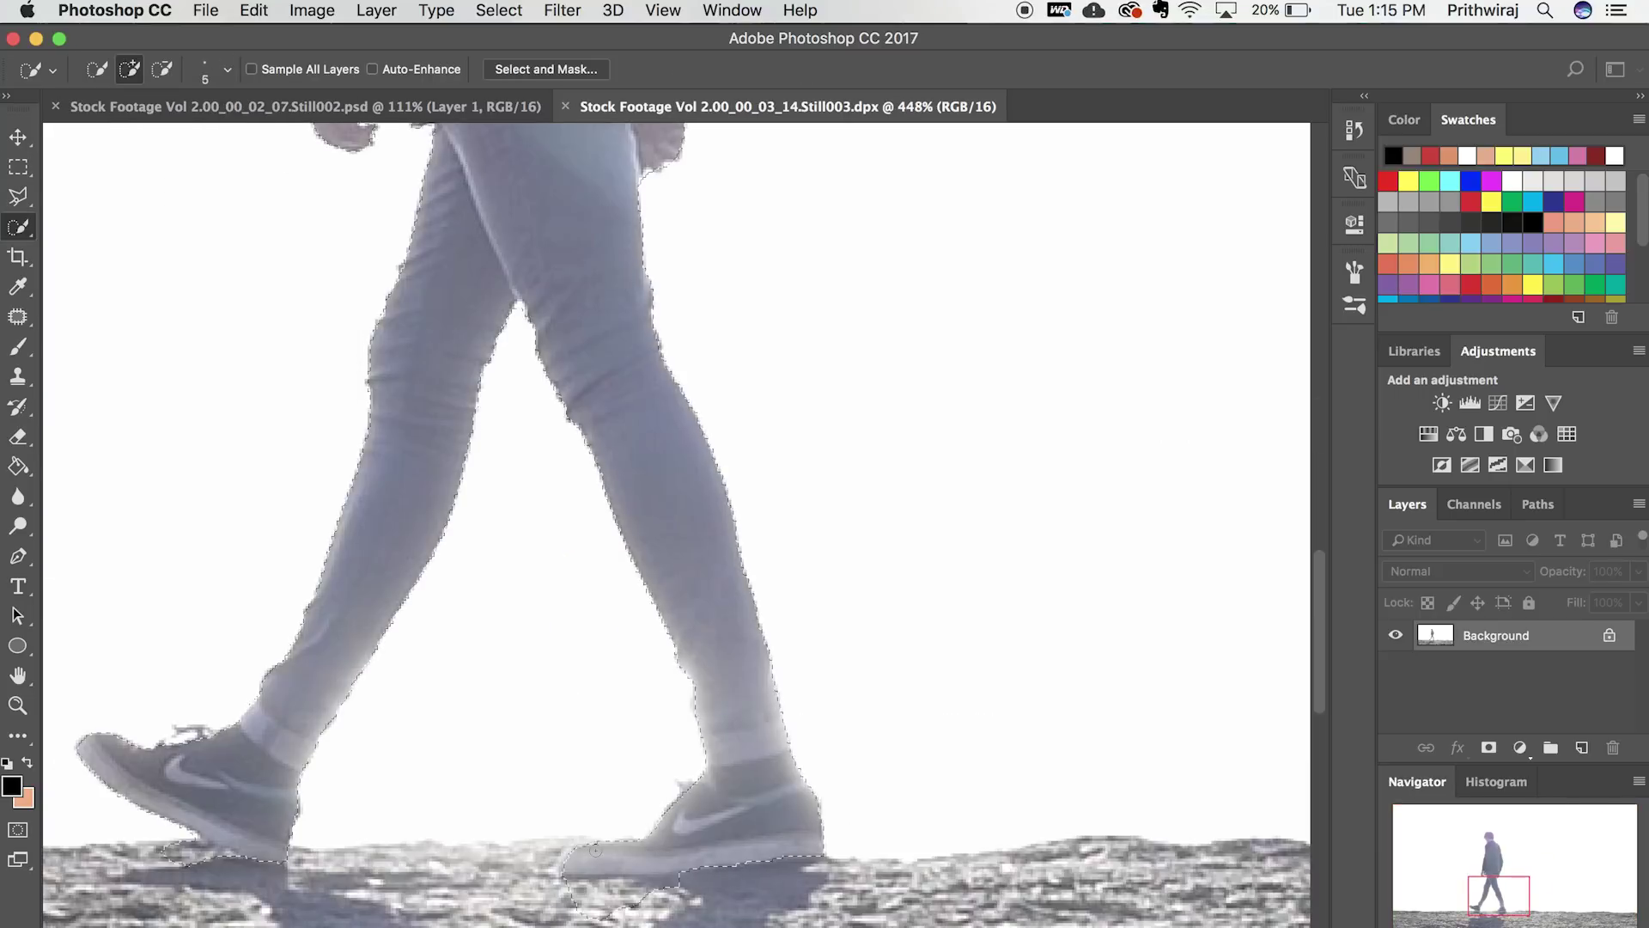
{"action": "left_click_drag", "start_coordinate": [595, 851], "coordinate": [657, 894]}
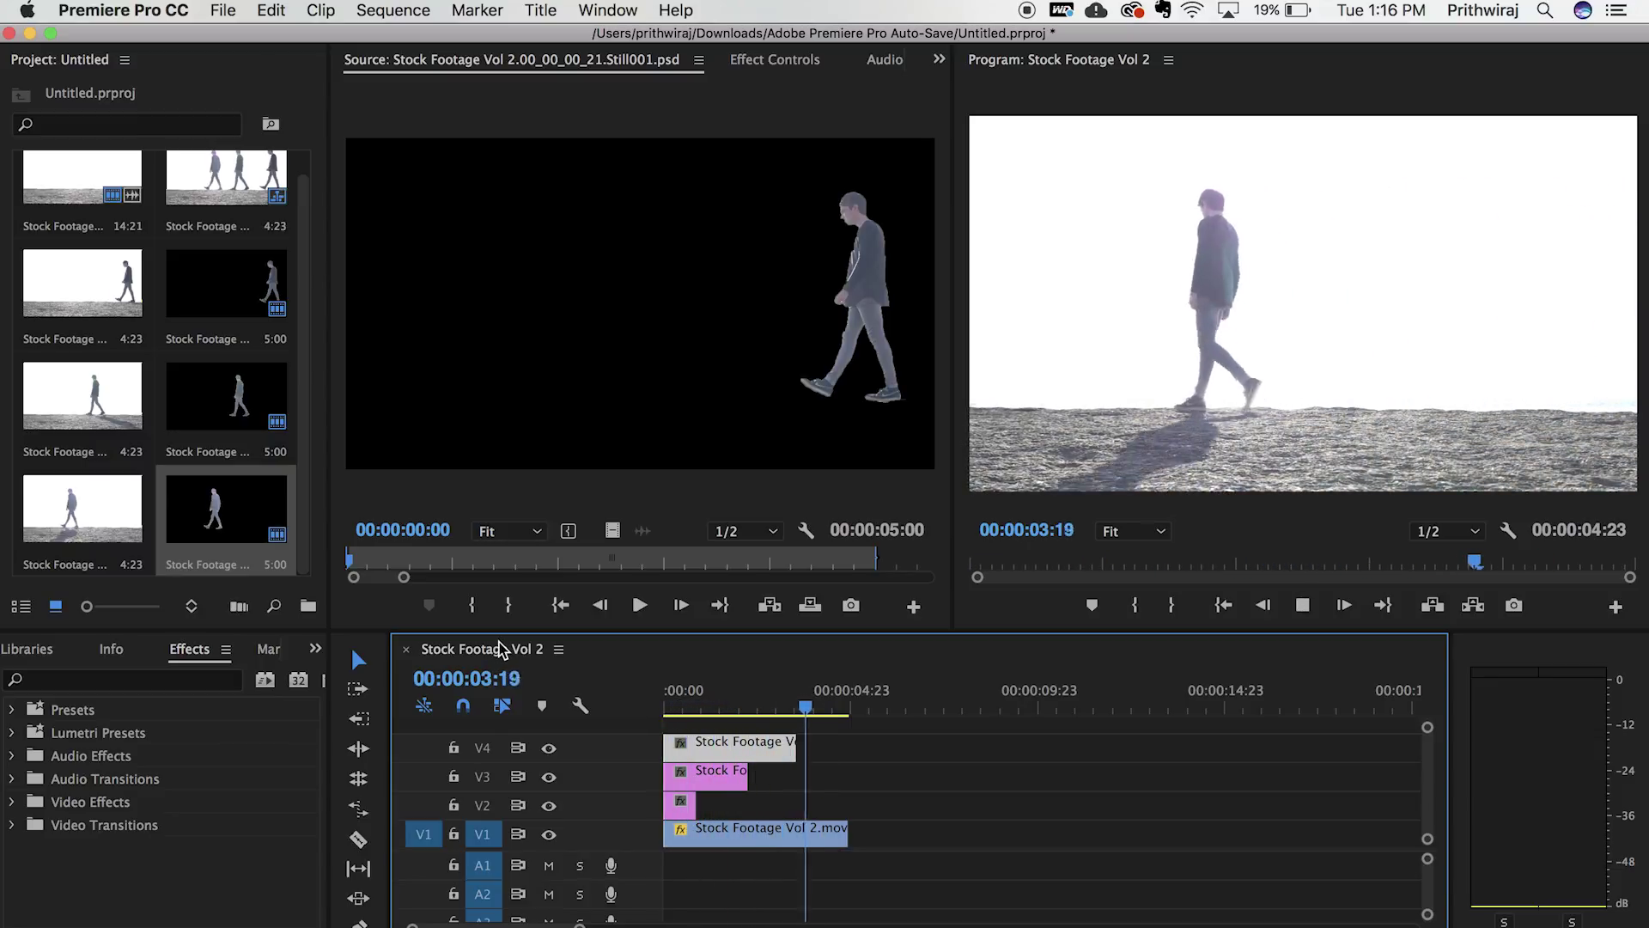
Step: Target V2–V4, trim V2's head to the playhead, start V4 at 00:00:03:14, and play from the start
{"action": "left_click", "coordinate": [483, 749], "text": "shift"}
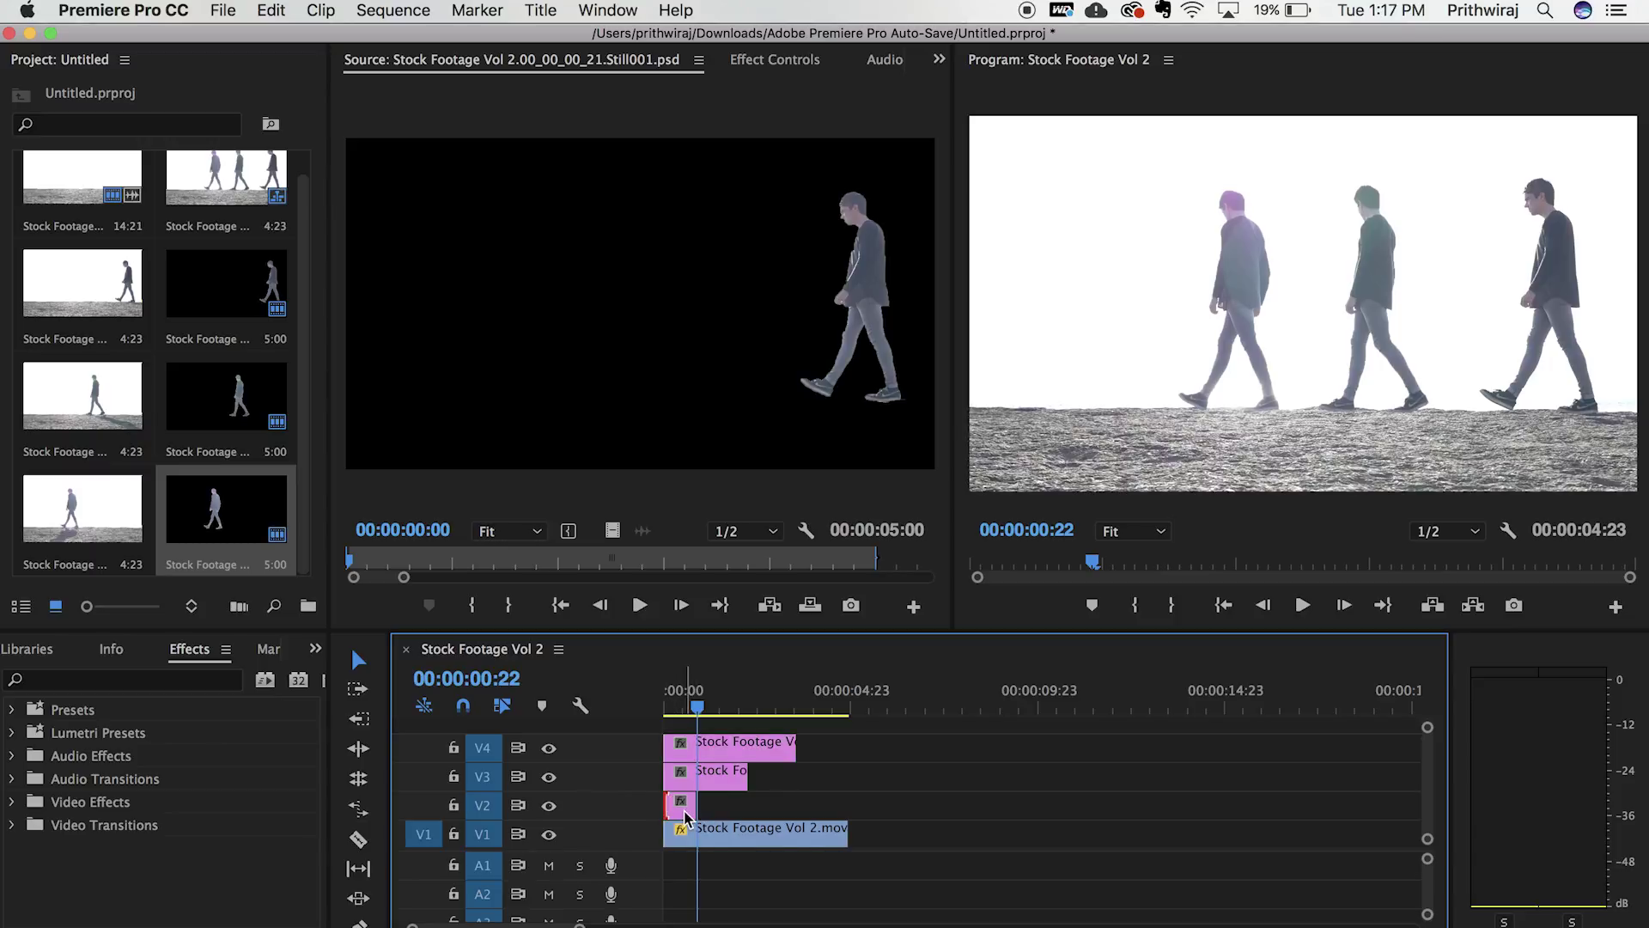
{"action": "left_click_drag", "start_coordinate": [686, 816], "coordinate": [840, 771]}
{"action": "left_click", "coordinate": [799, 706]}
{"action": "left_click_drag", "start_coordinate": [672, 744], "coordinate": [806, 707]}
{"action": "key", "text": "Home"}
{"action": "key", "text": "space"}
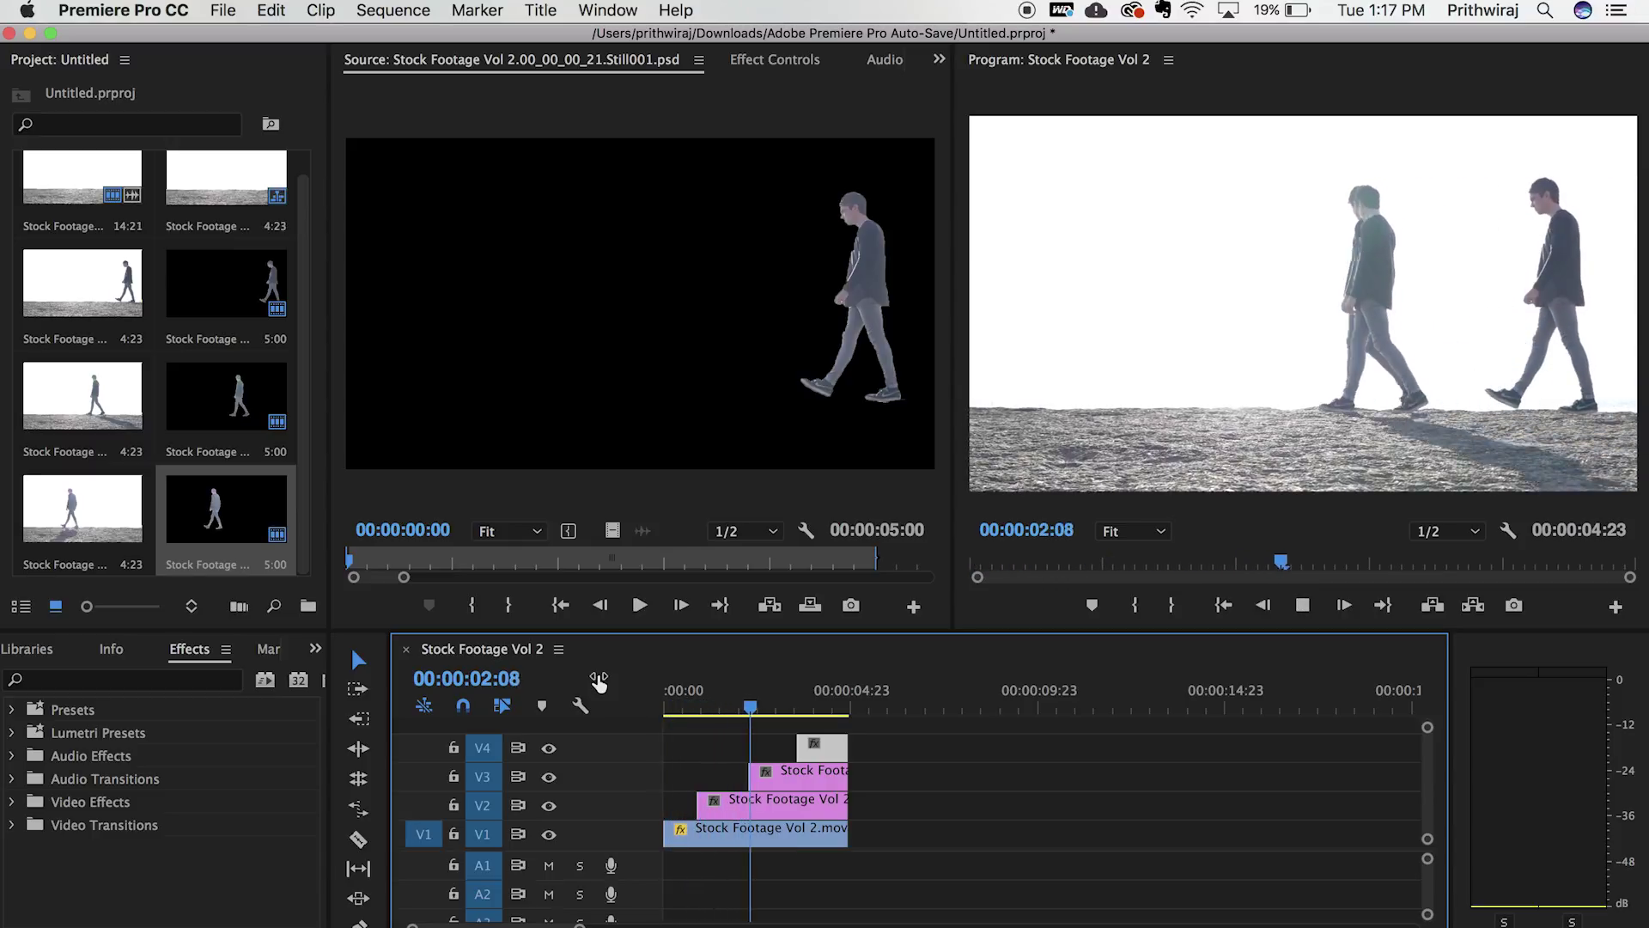